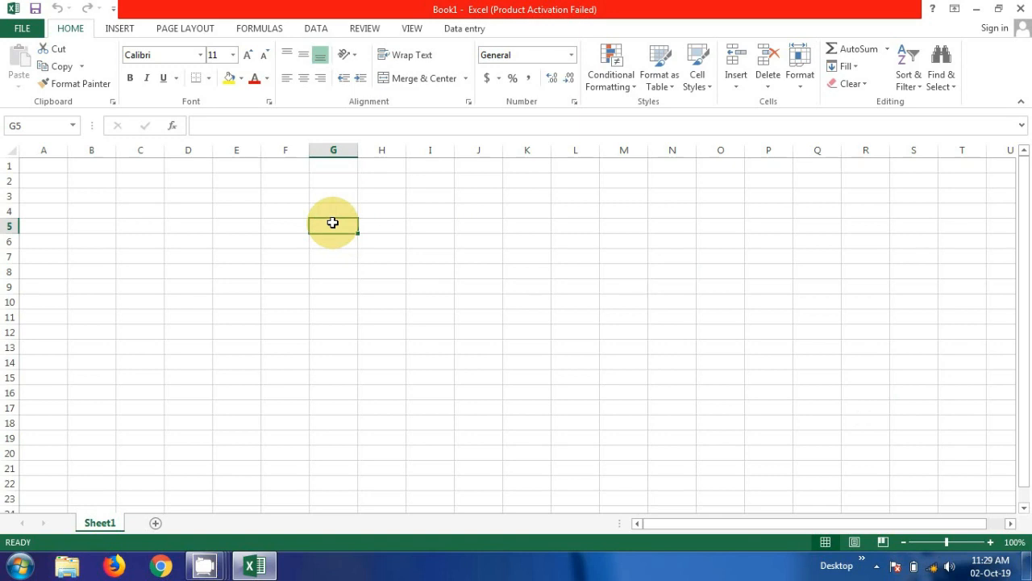
- Enter the column heading Emp Id in cell G5
type("E")
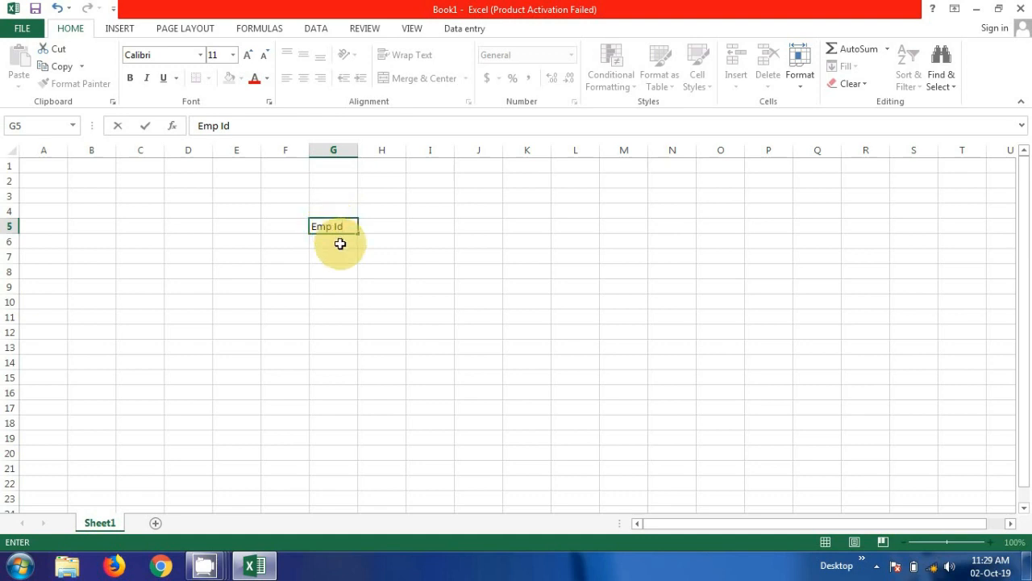
type("mp Id")
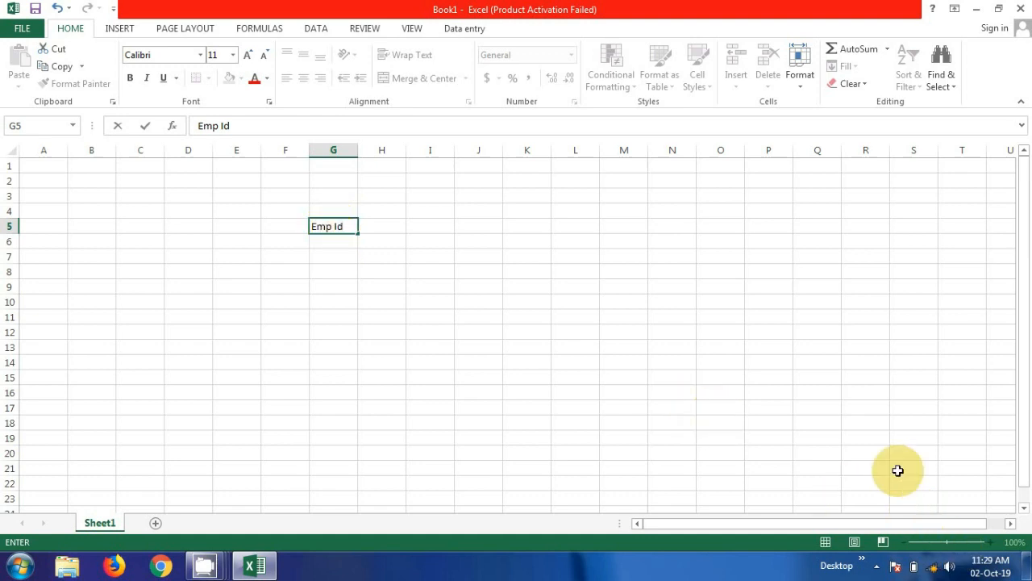
left_click(896, 468)
- Magnify the worksheet to 148% around the Emp Id heading, keeping the empty rows beneath it in view
left_click_drag(948, 542, 955, 543)
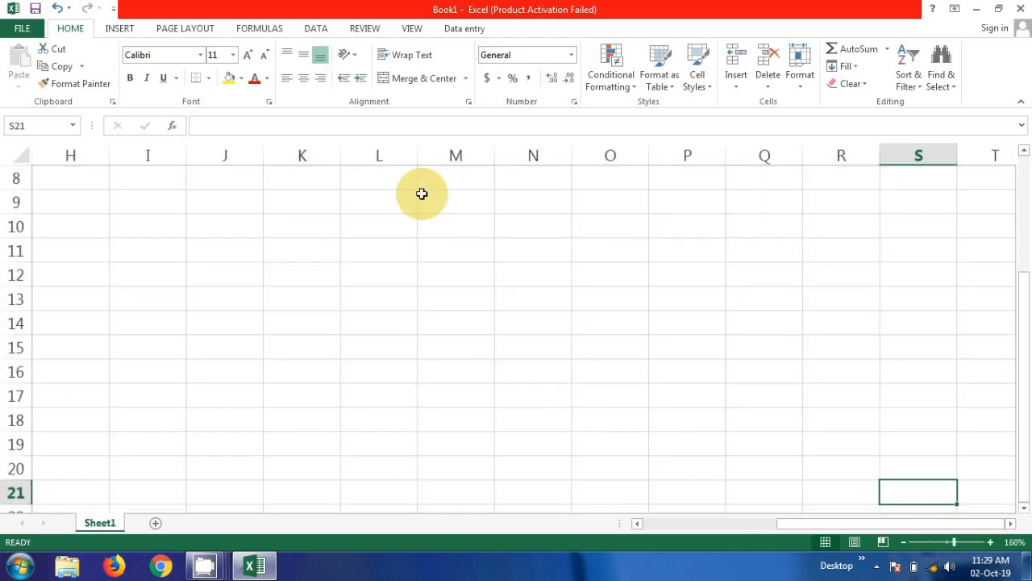
left_click_drag(638, 522, 638, 522)
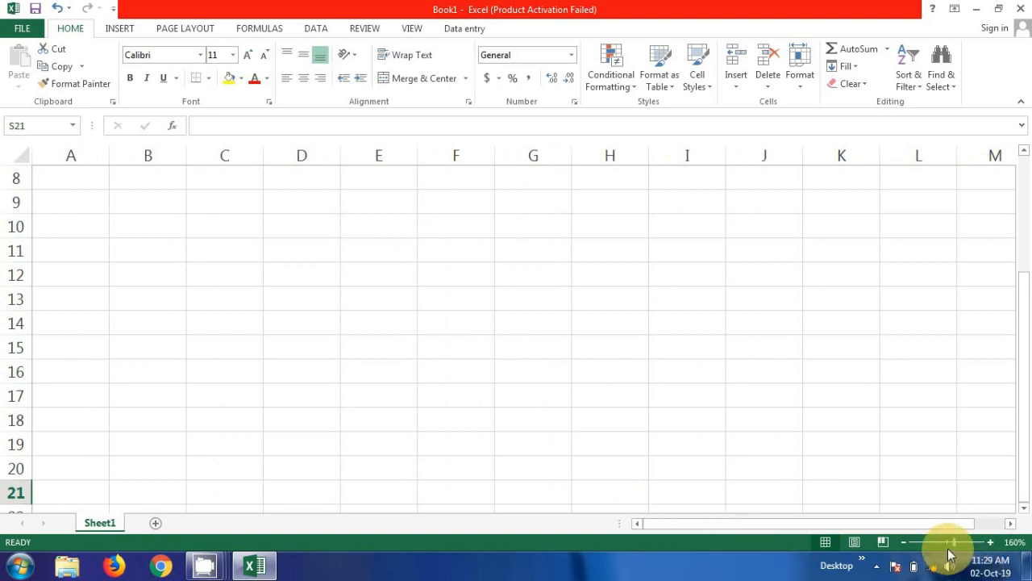
left_click_drag(954, 542, 948, 542)
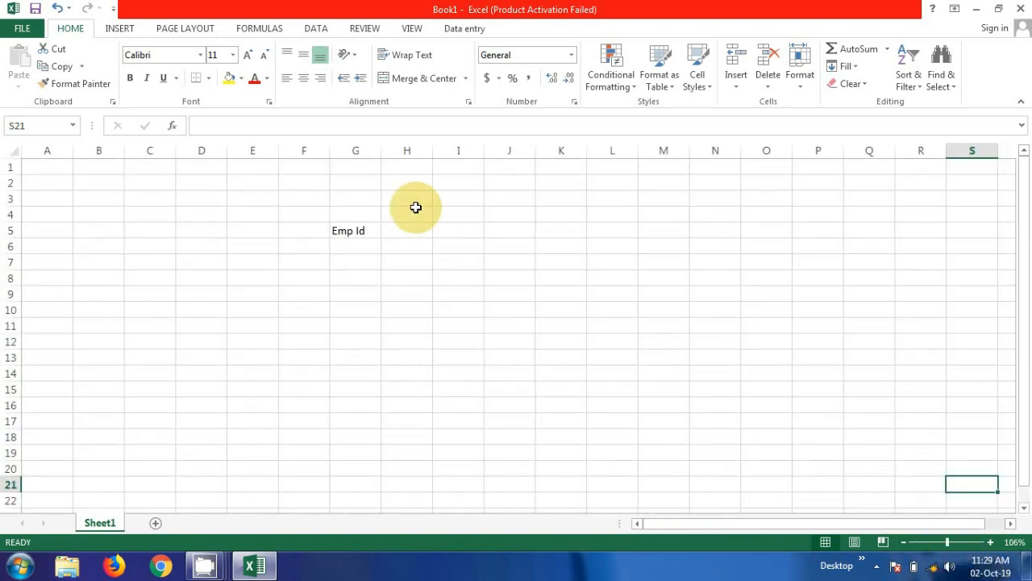
left_click(364, 231)
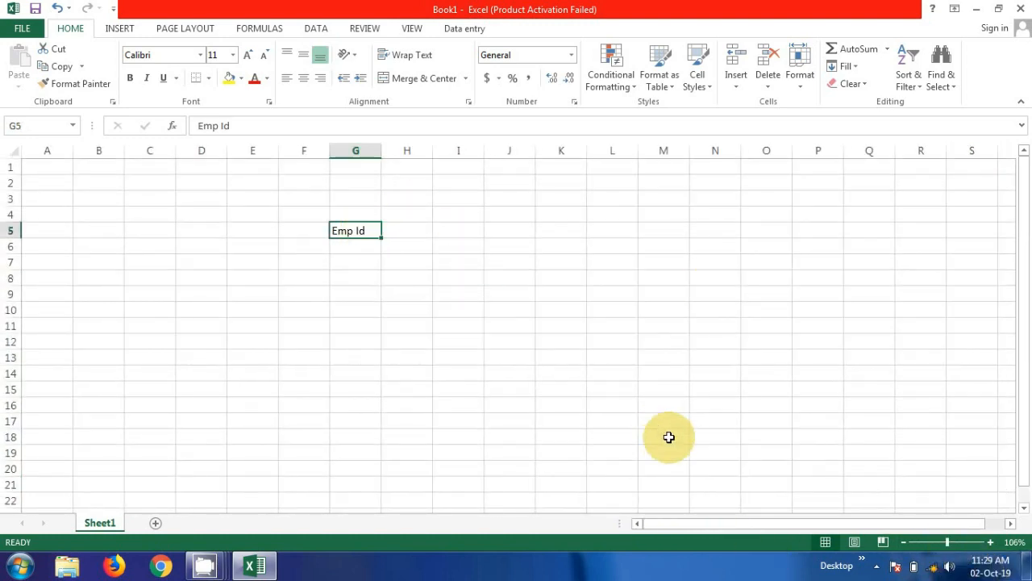
left_click(960, 541)
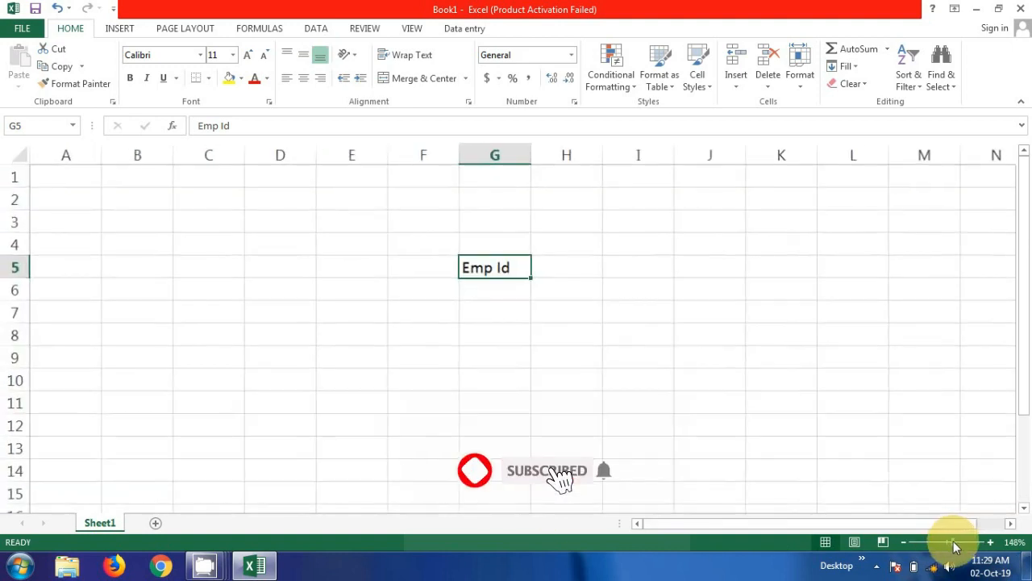
scroll(1027, 519, "right", 1)
left_click(1023, 507)
left_click(1024, 508)
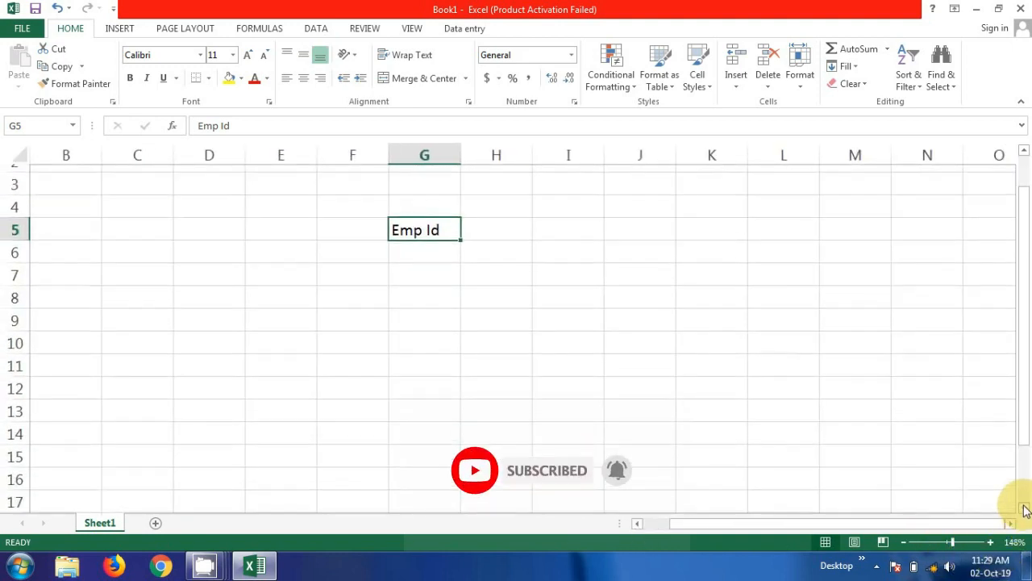
left_click(1024, 507)
left_click(1024, 507)
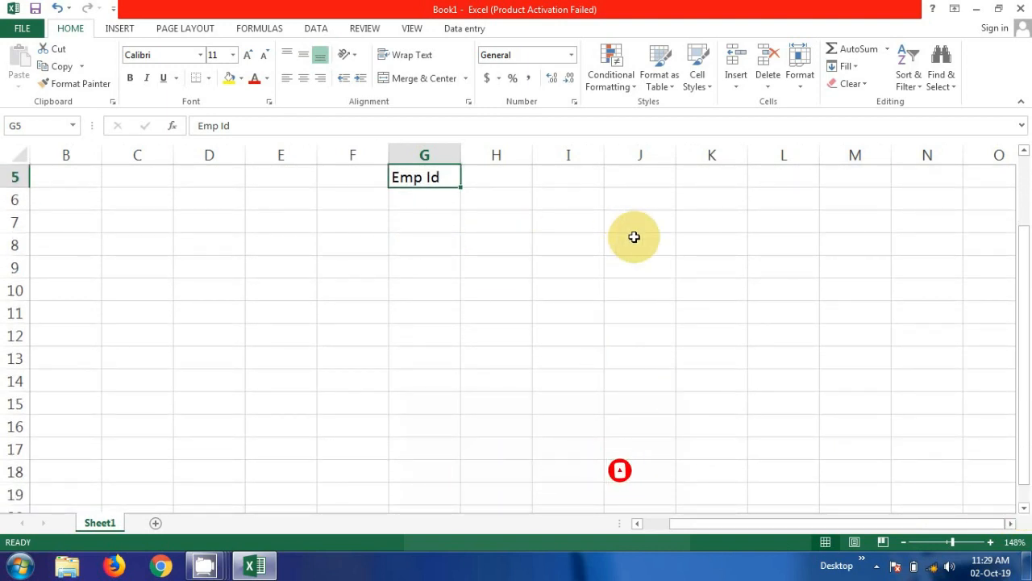
left_click(1024, 151)
- Fill cells G6 to G10 under Emp Id with the numbers 1, 2, 3, 4 and 5
left_click(426, 223)
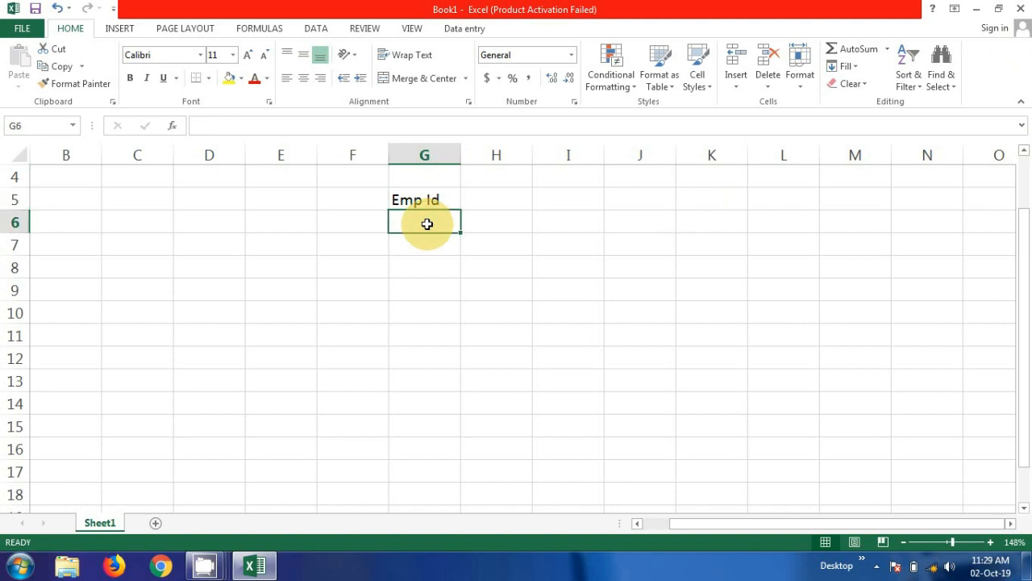
type("1")
key("Return")
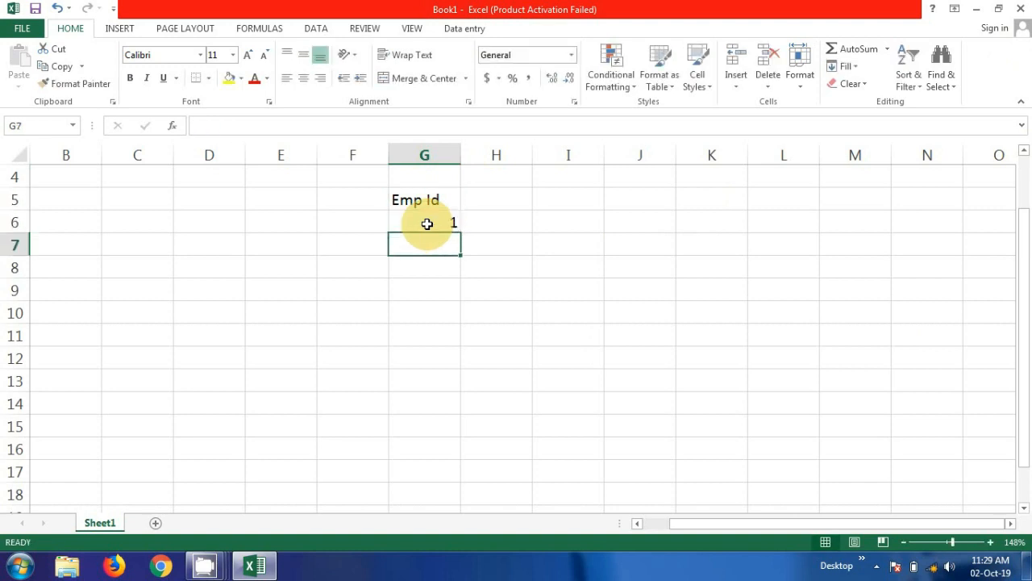
type("2")
key("Return")
type("3")
key("Return")
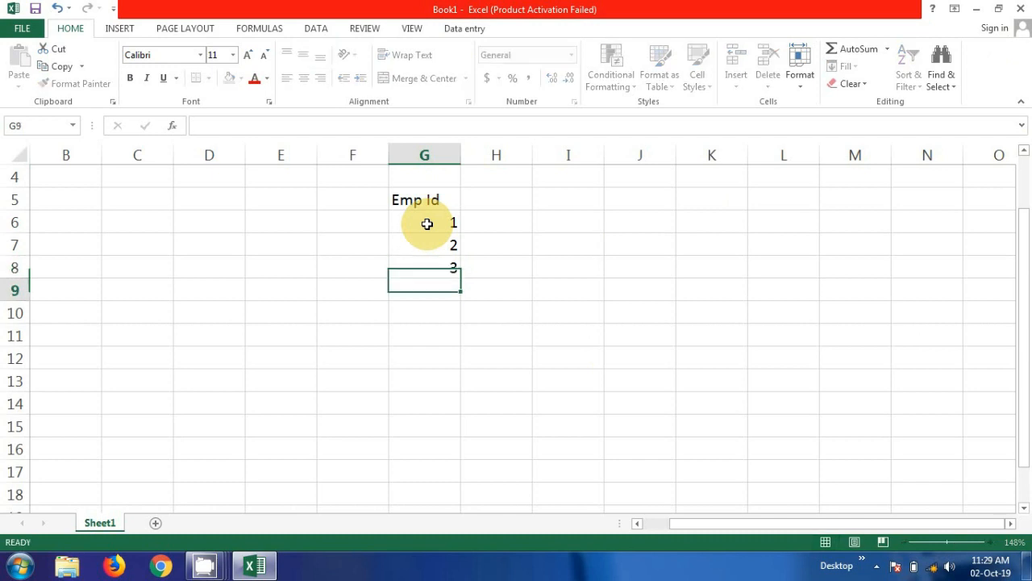
type("4")
key("Return")
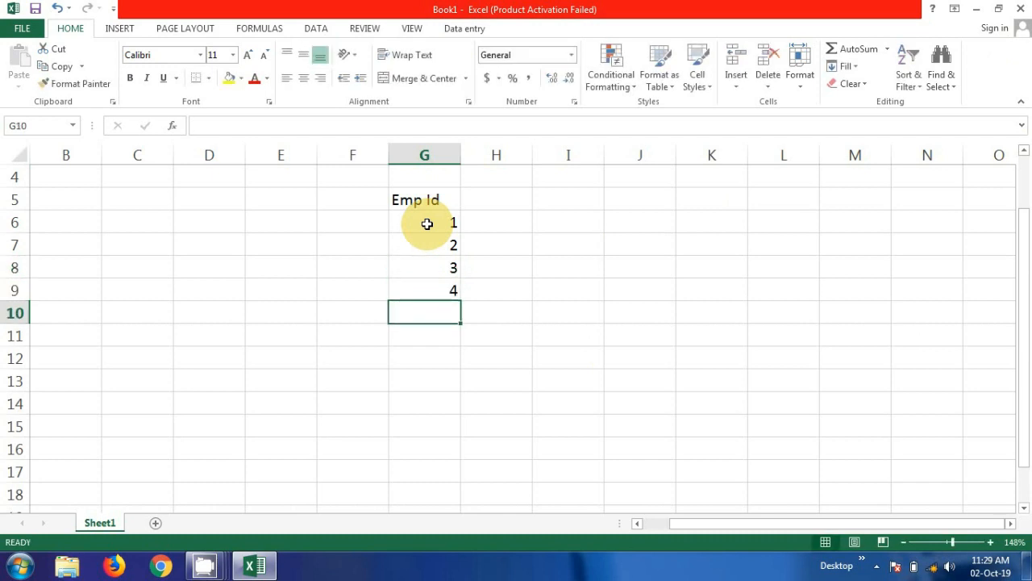
type("5")
key("Return")
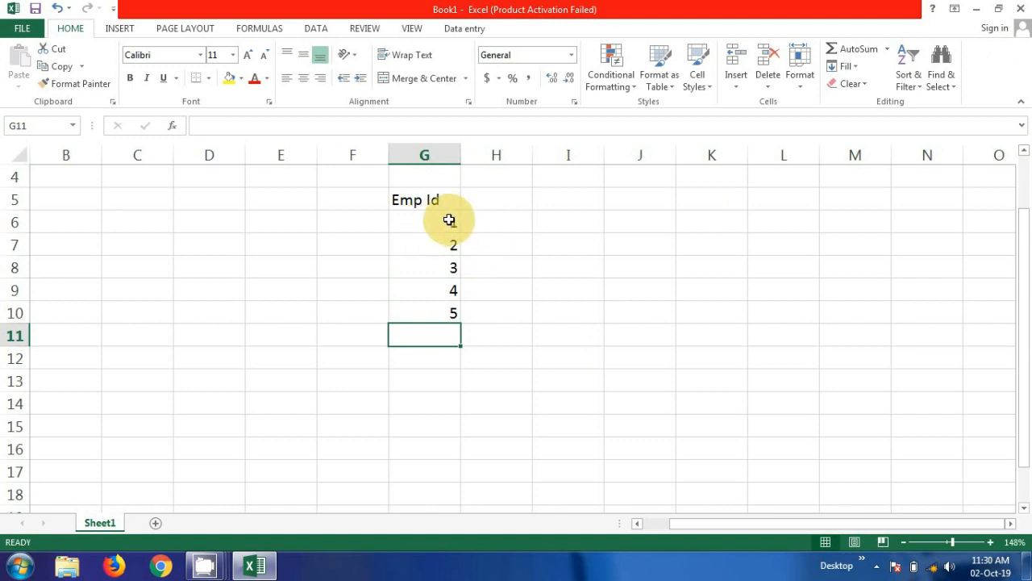
- Enter the column heading Name in cell H5, with only its first letter capitalized
left_click(492, 198)
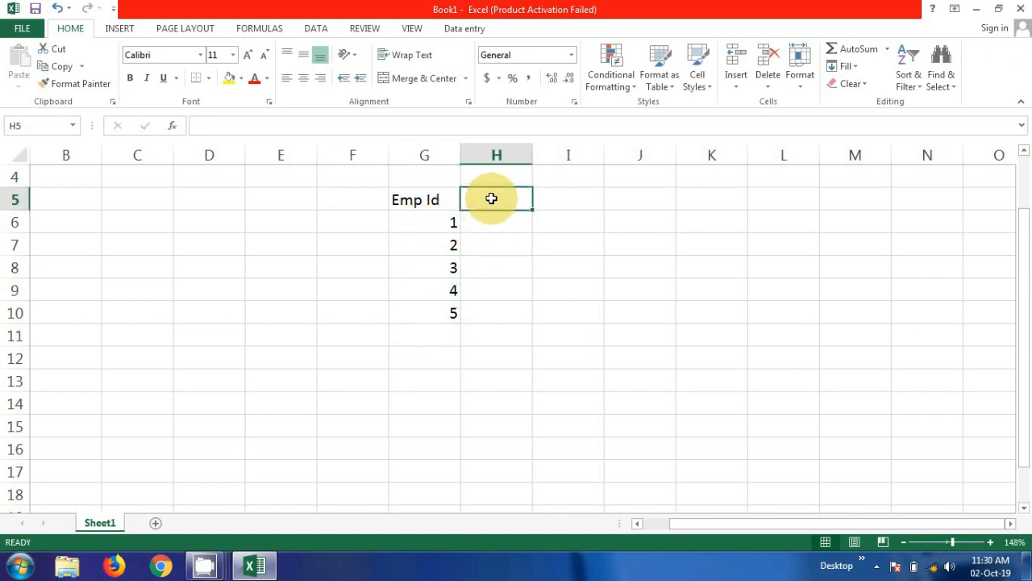
type("NAm")
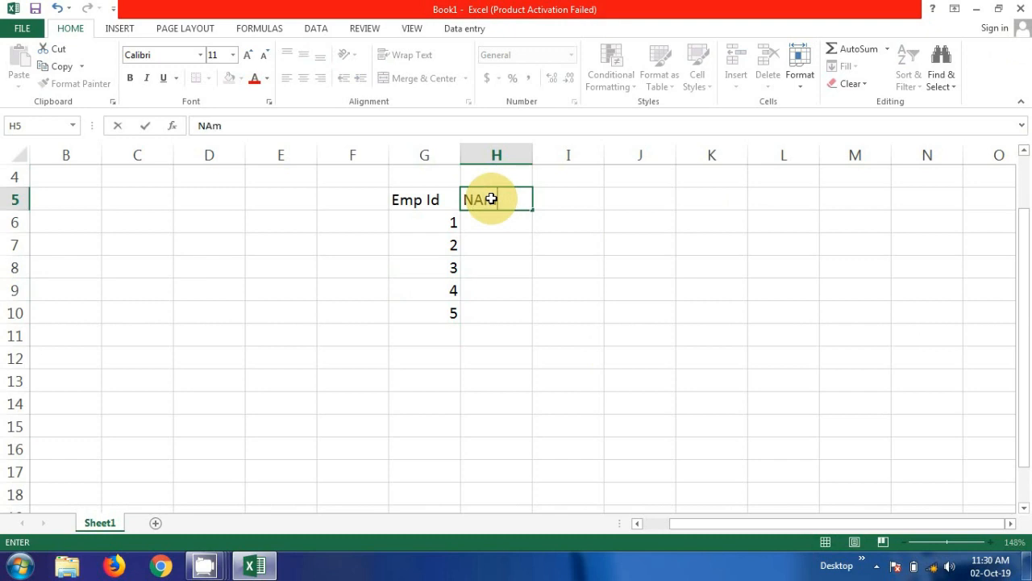
type("ed")
key("BackSpace")
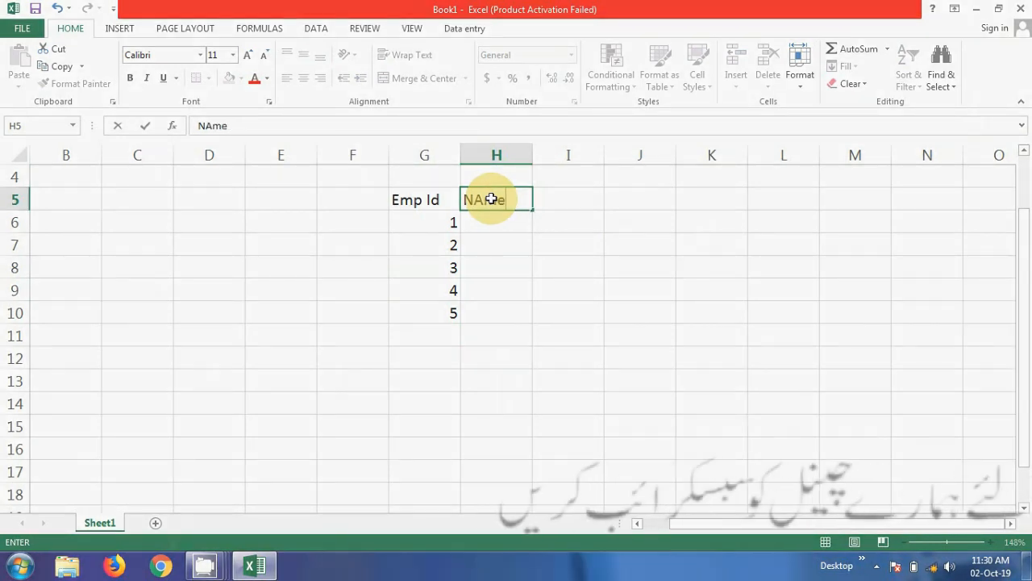
left_click(486, 199)
key("BackSpace")
type("a")
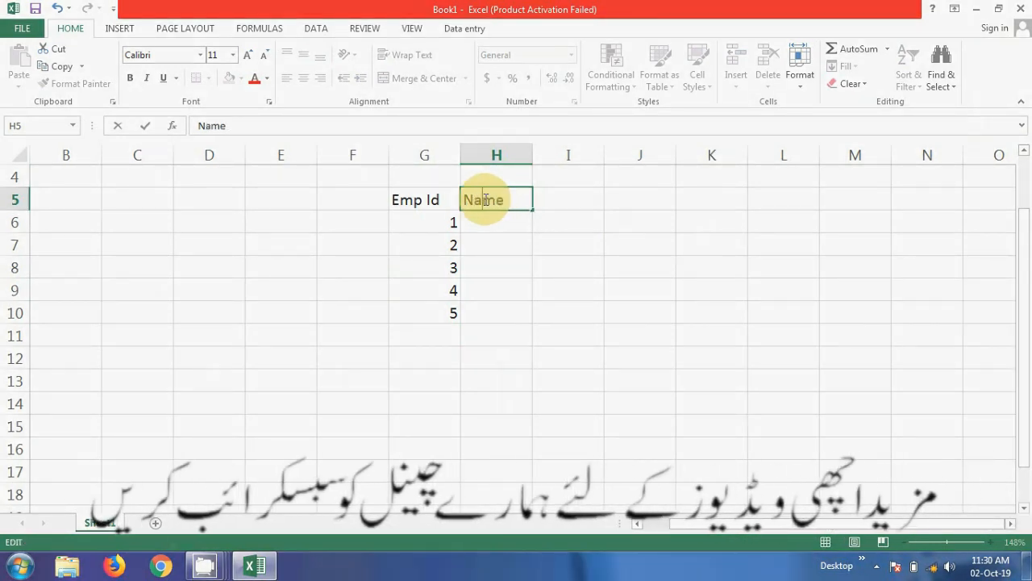
left_click(496, 220)
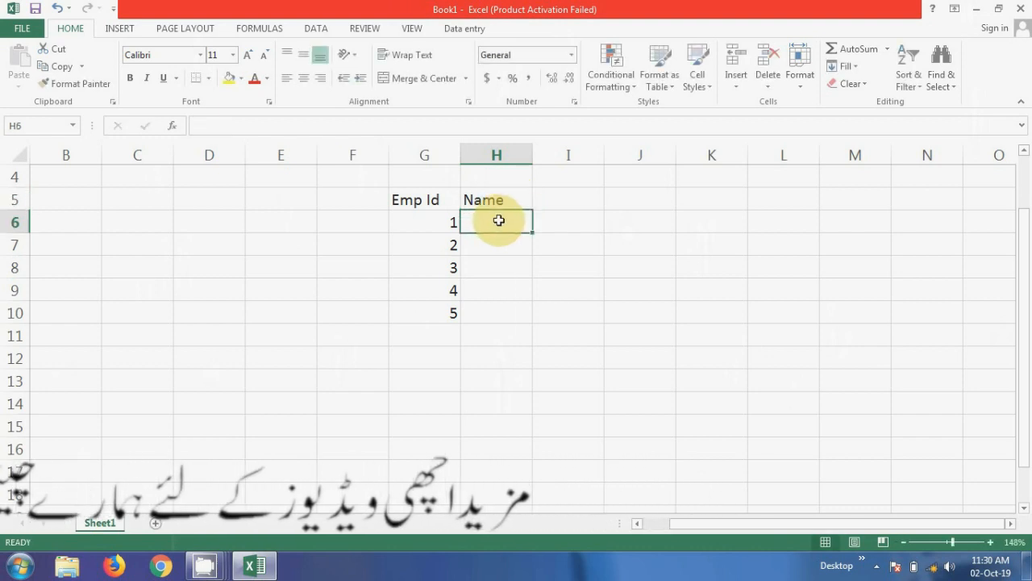
- Enter the column heading Age in cell I5
left_click(554, 195)
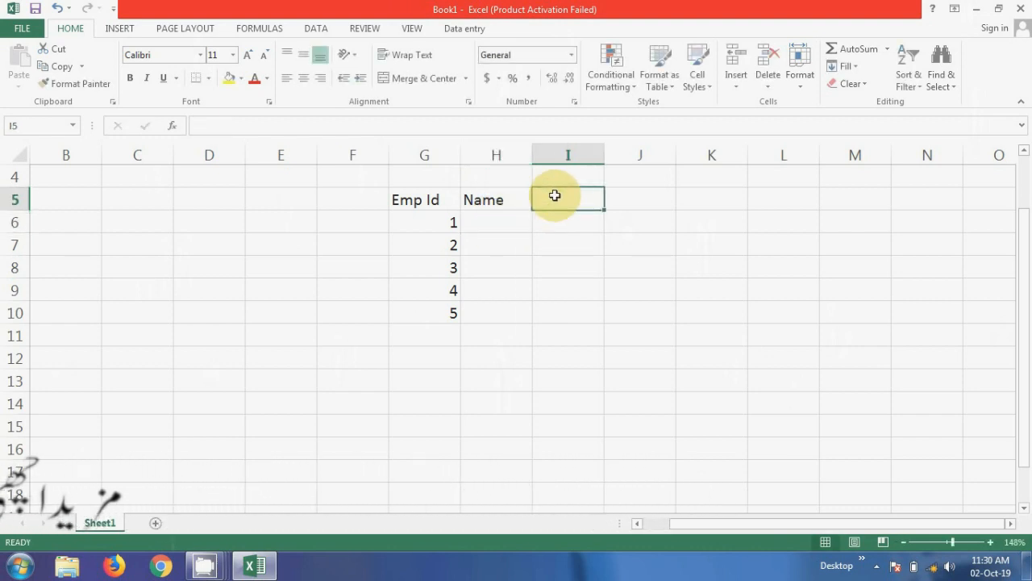
type("Ag")
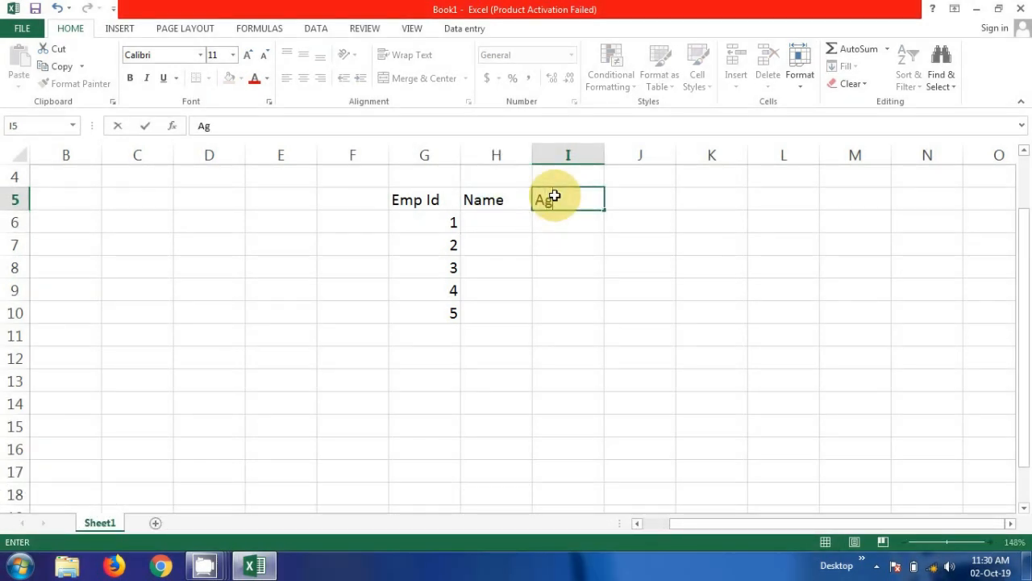
type("e")
left_click(539, 245)
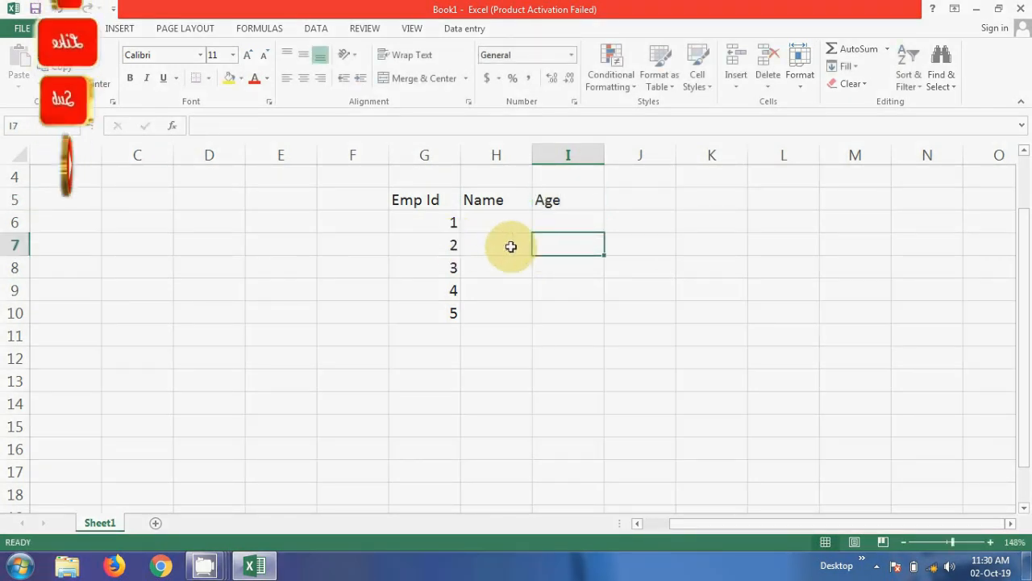
- Left-align the employee ID numbers in cells G6 to G10
left_click(419, 216)
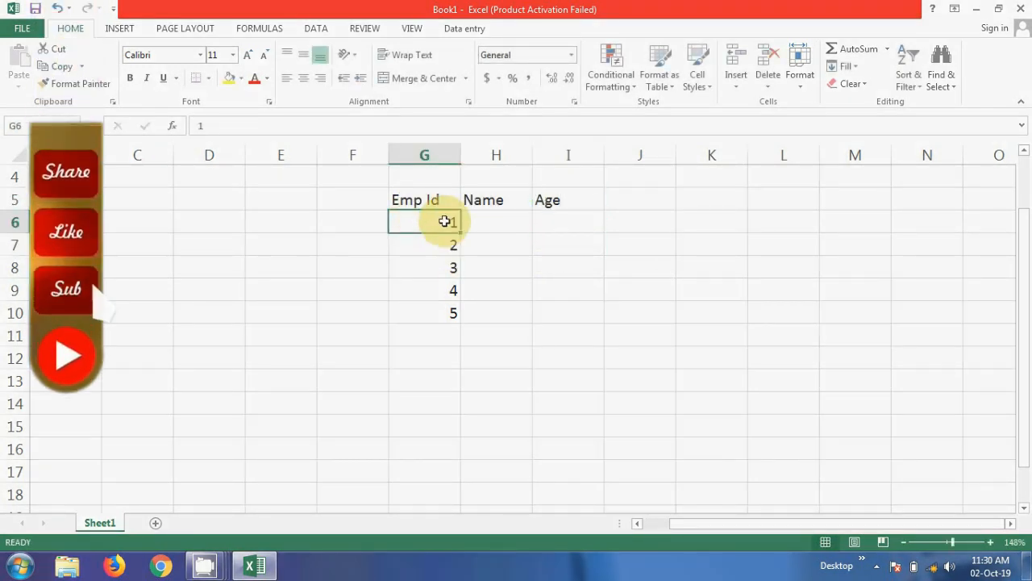
left_click_drag(445, 221, 450, 316)
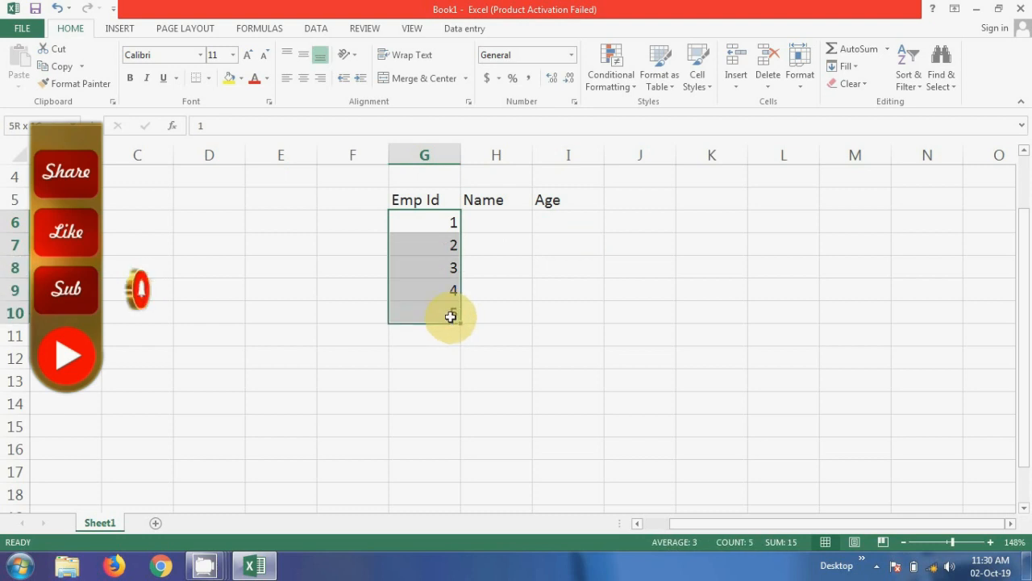
left_click(287, 78)
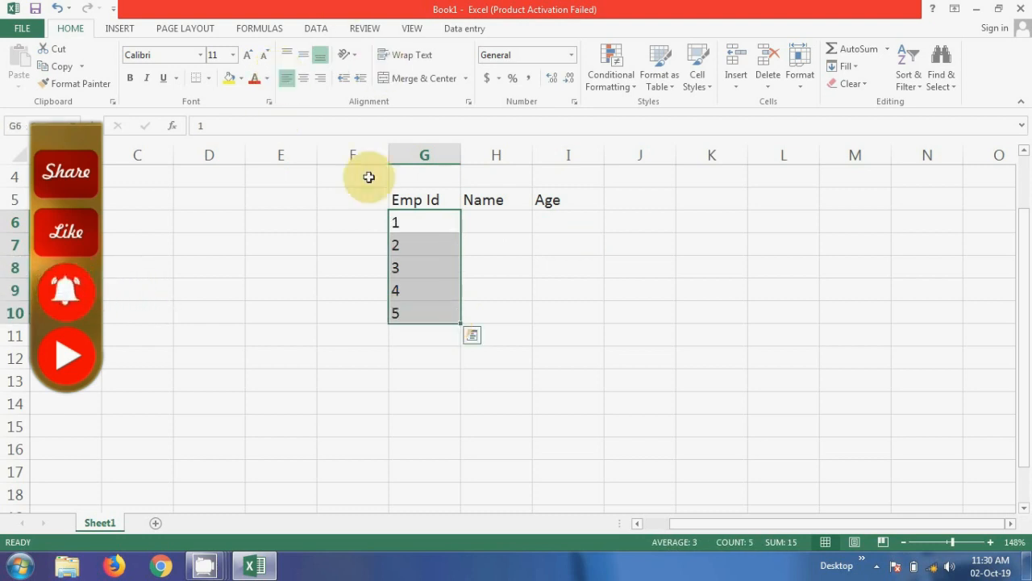
- Fill cells H6 to H10 under Name with the five employees' first names, one per row
left_click(496, 222)
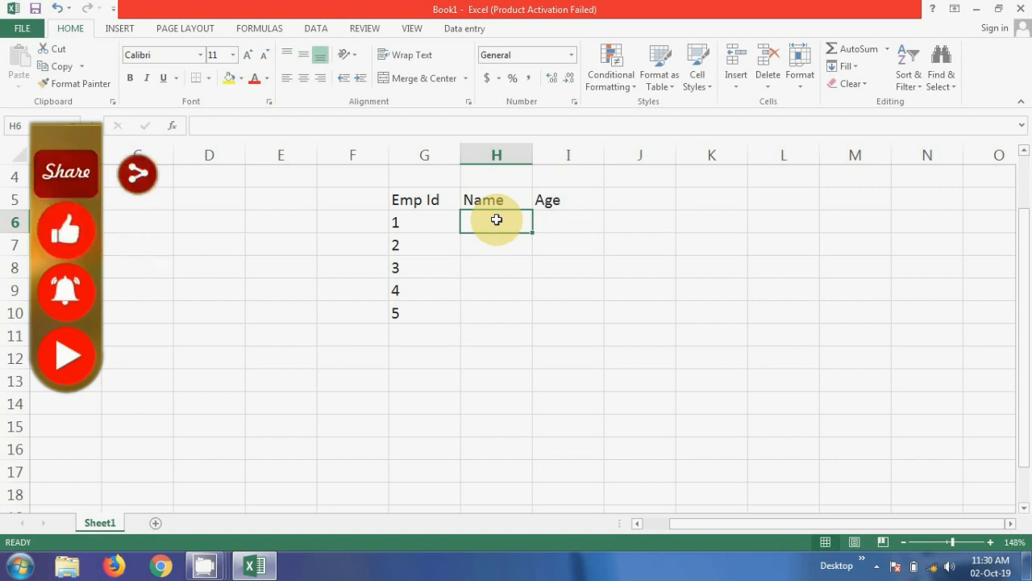
type("Baba")
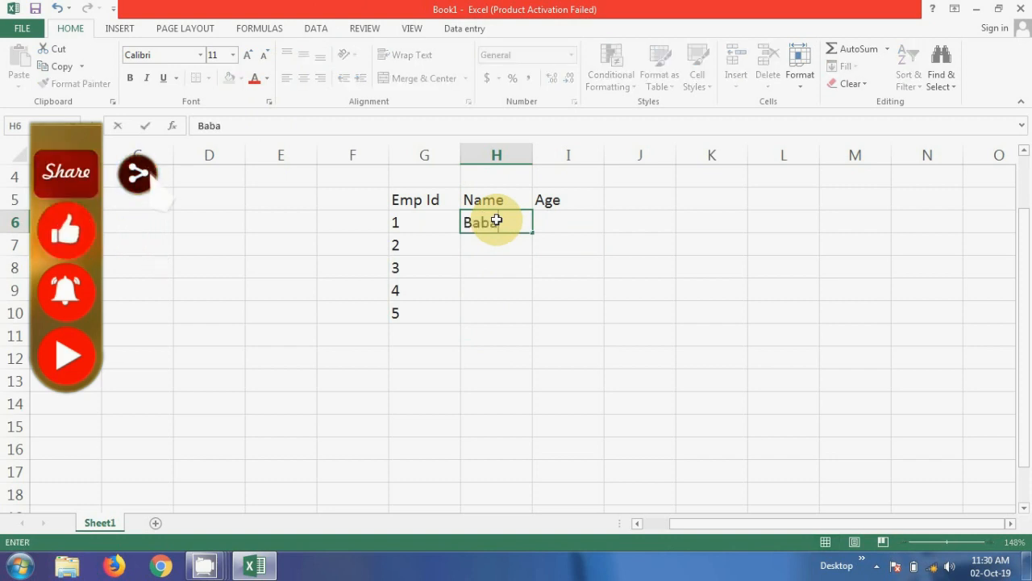
type("r")
left_click(494, 245)
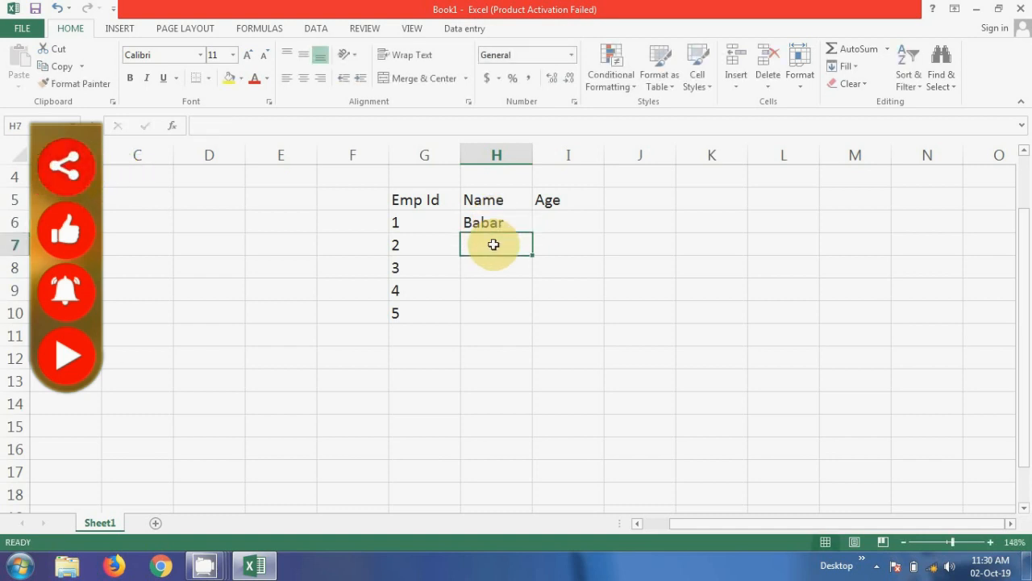
type("Ali")
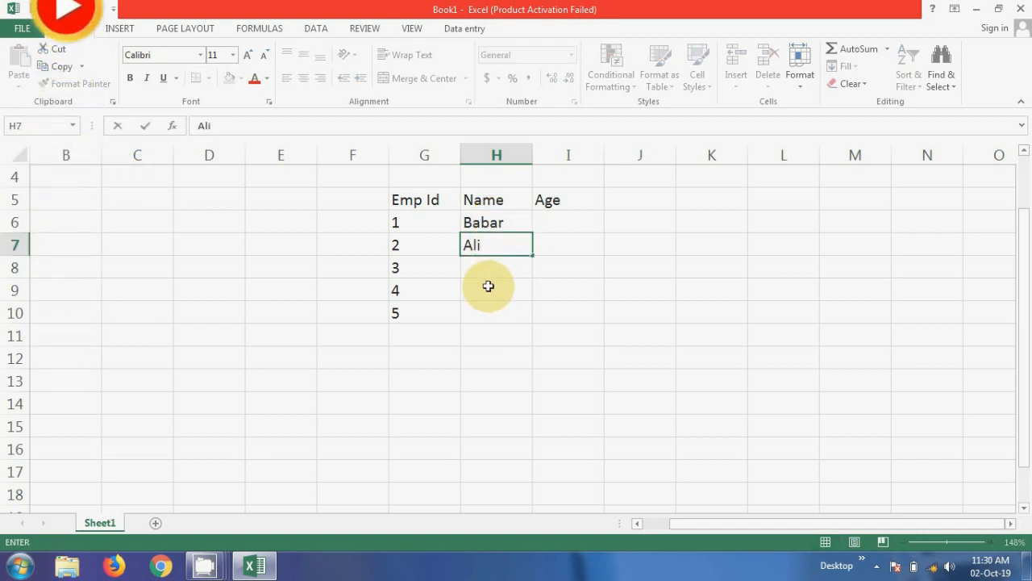
left_click(488, 274)
type("Kashif")
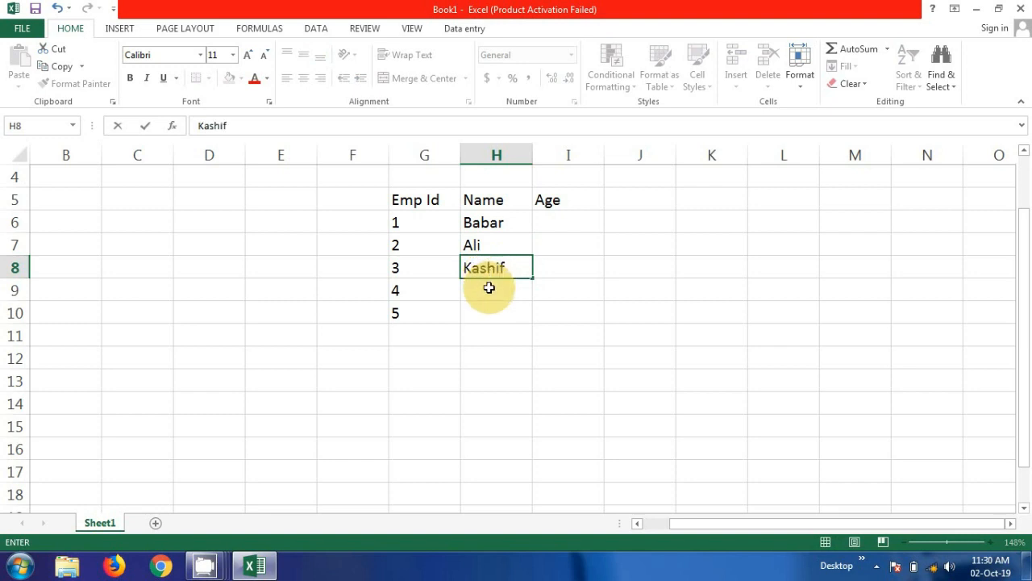
left_click(489, 287)
type("Amir")
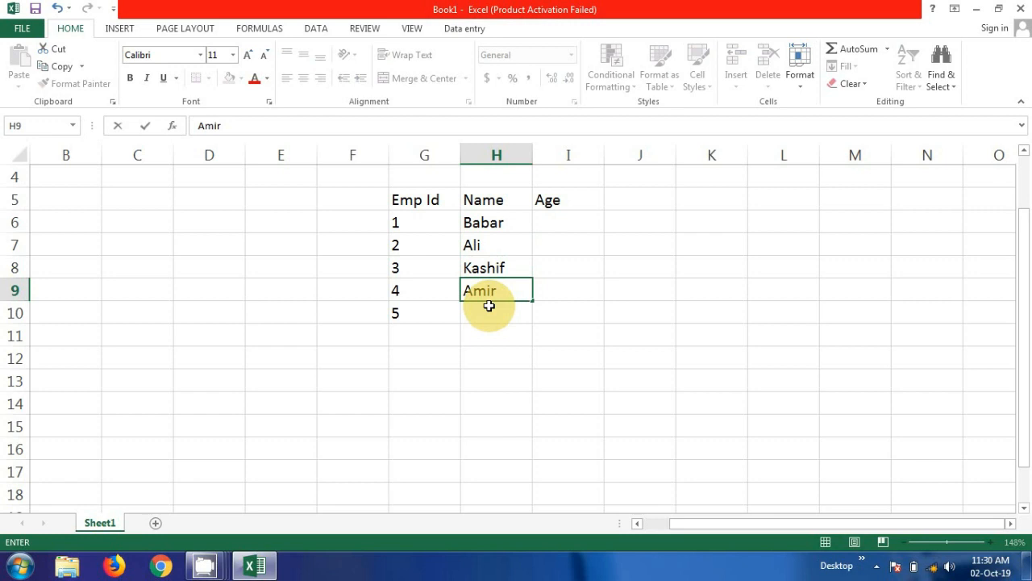
left_click(489, 306)
type("J")
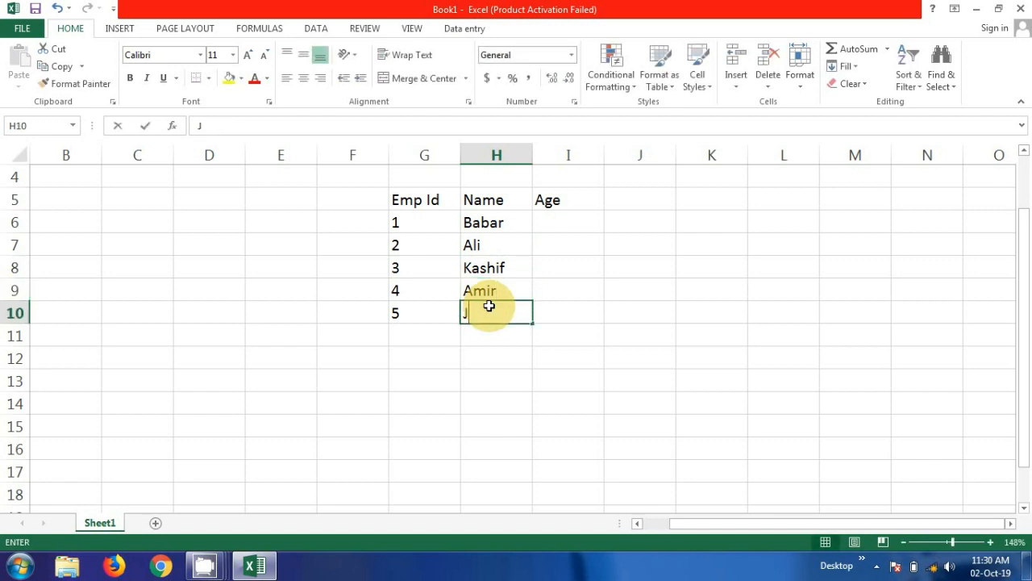
type("u")
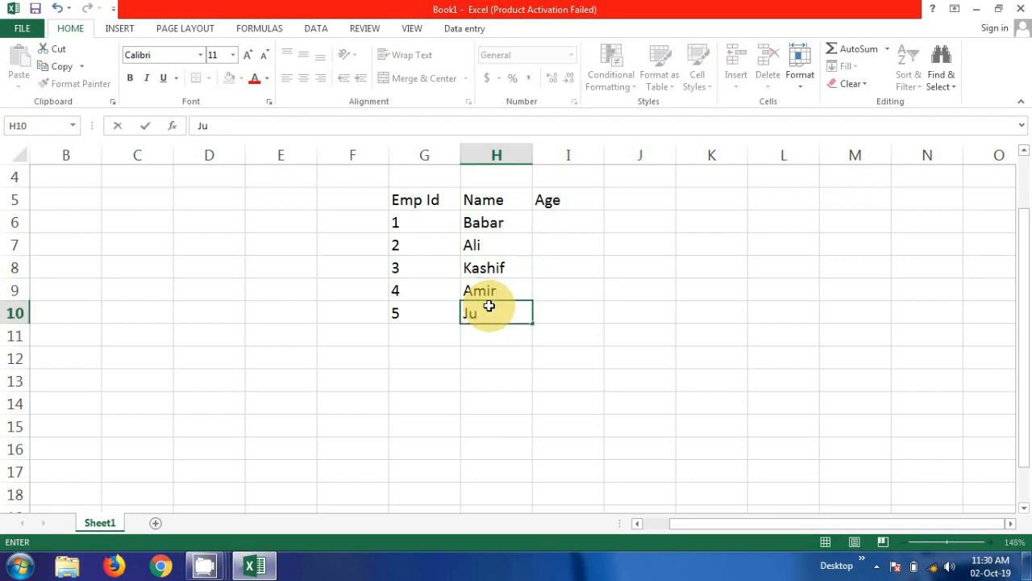
type("naid")
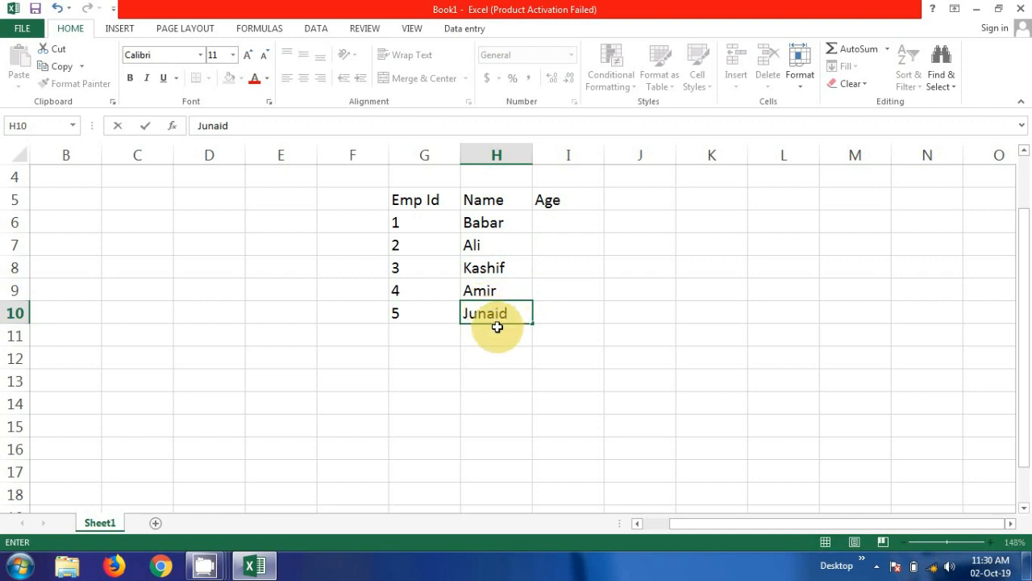
left_click(559, 226)
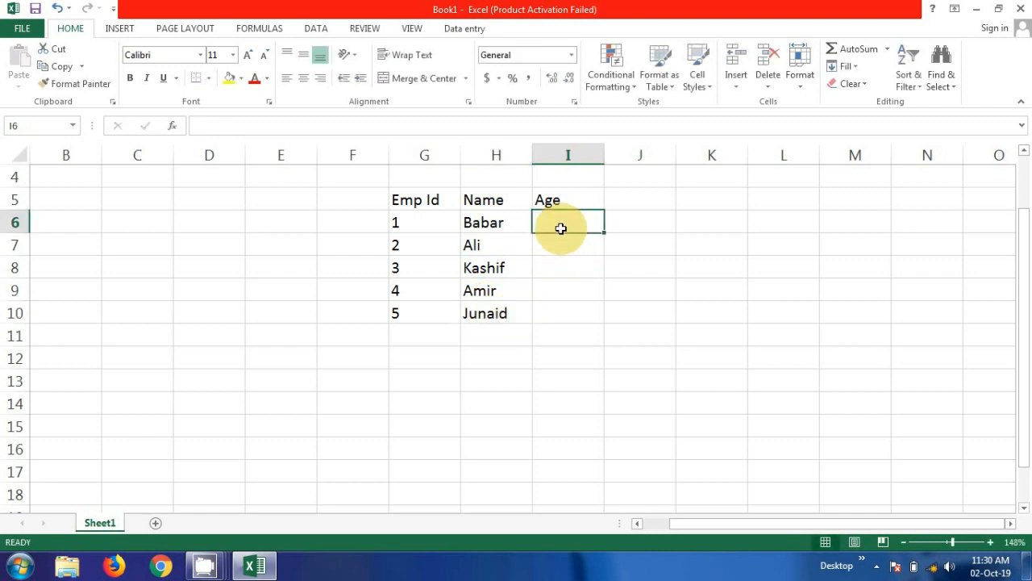
- Enter the ages 22, 35, 29, 33 and 25 in cells I6 to I10 under the Age heading
type("22")
left_click(559, 244)
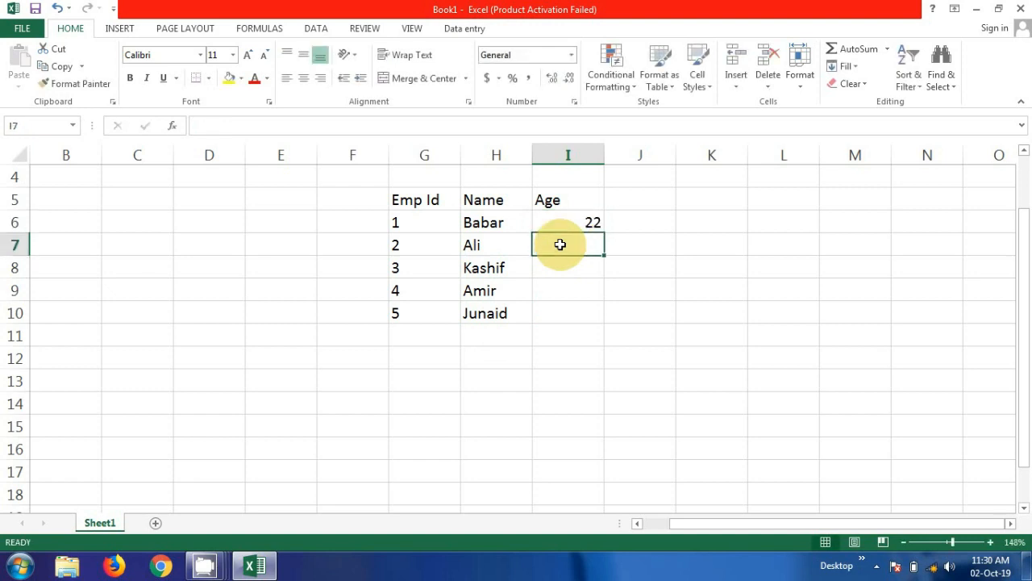
type("35")
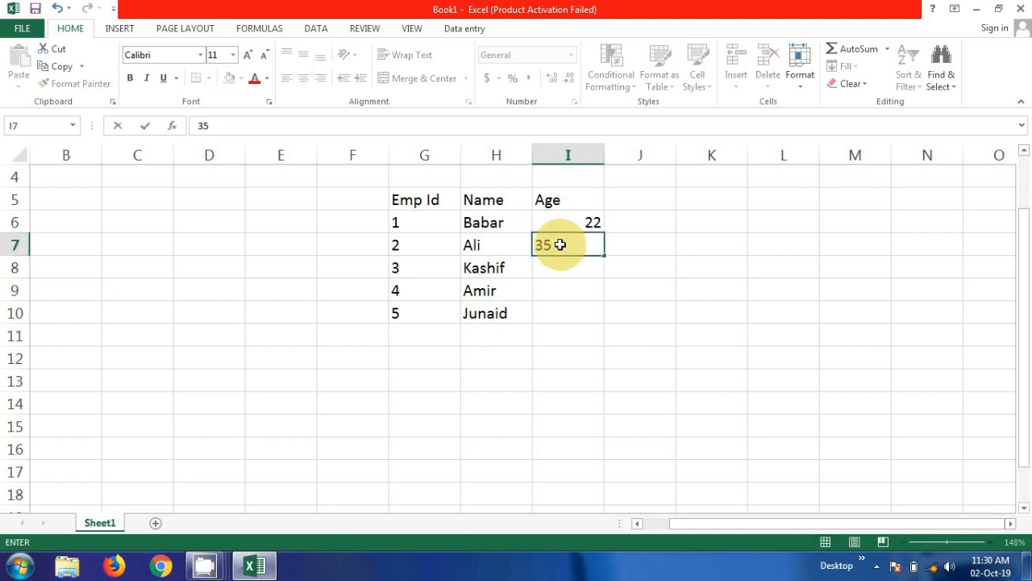
left_click(557, 282)
left_click(560, 269)
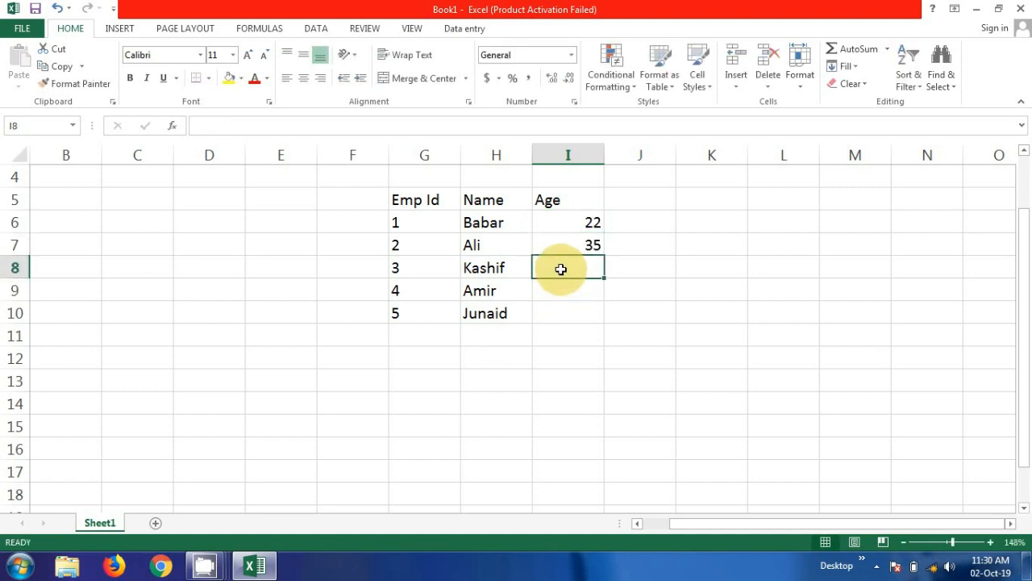
type("1")
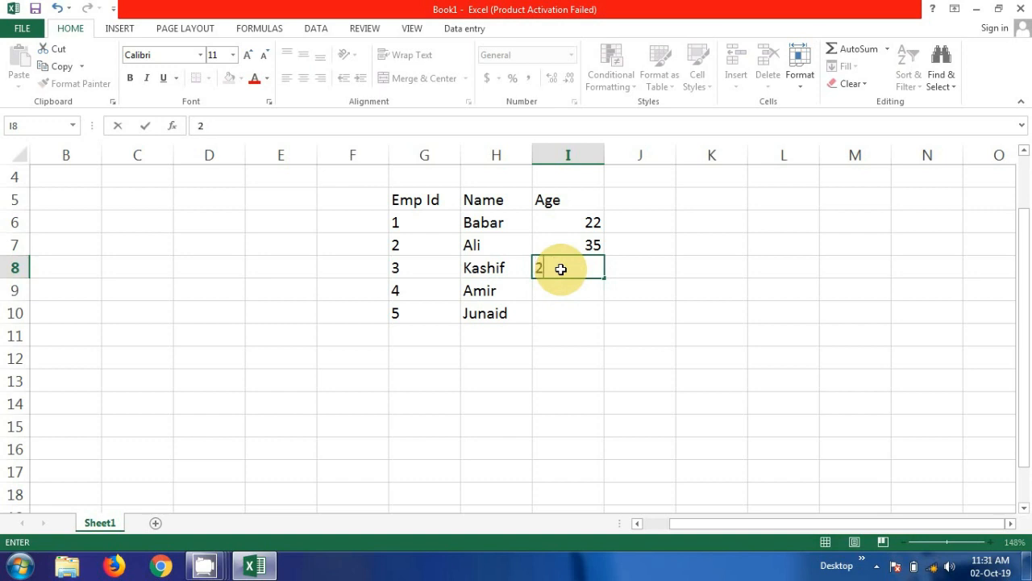
type("9")
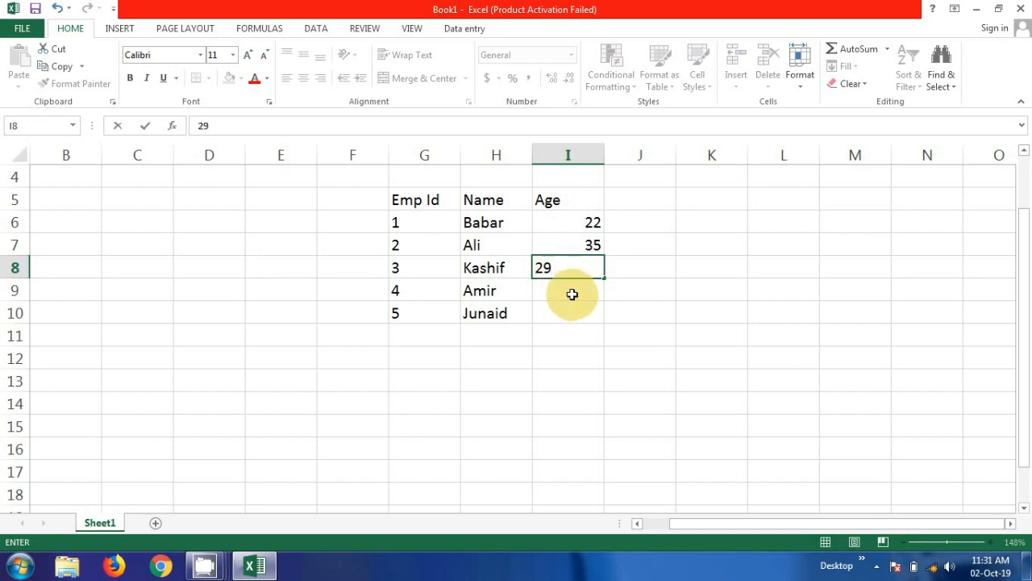
left_click(571, 292)
type("33")
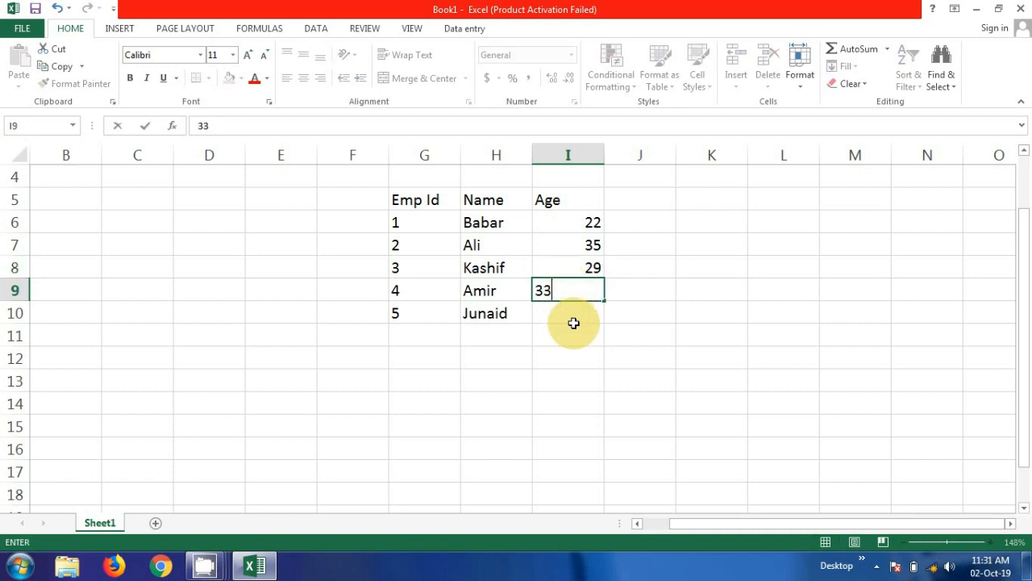
left_click(573, 311)
type("2")
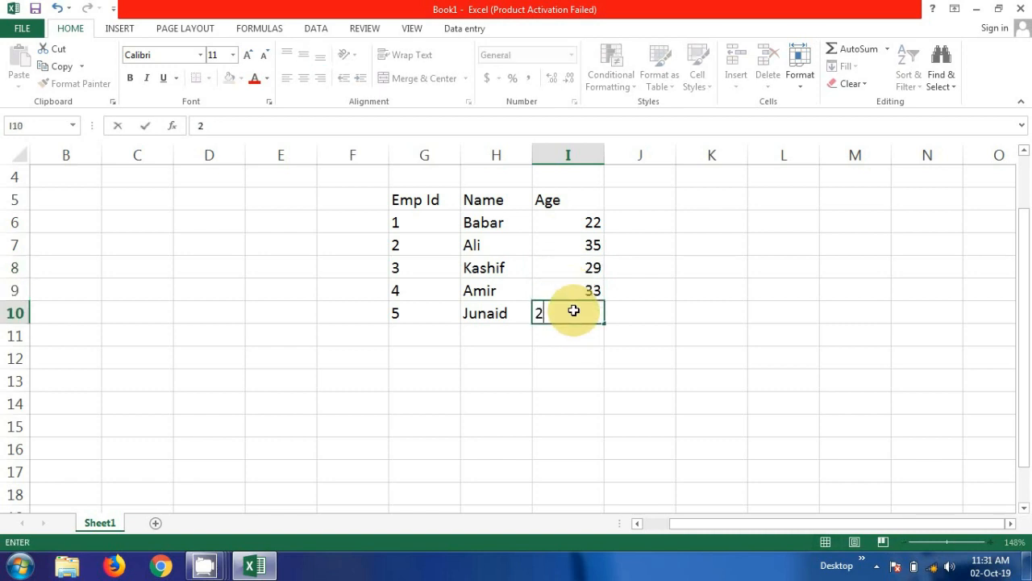
type("5")
left_click(580, 333)
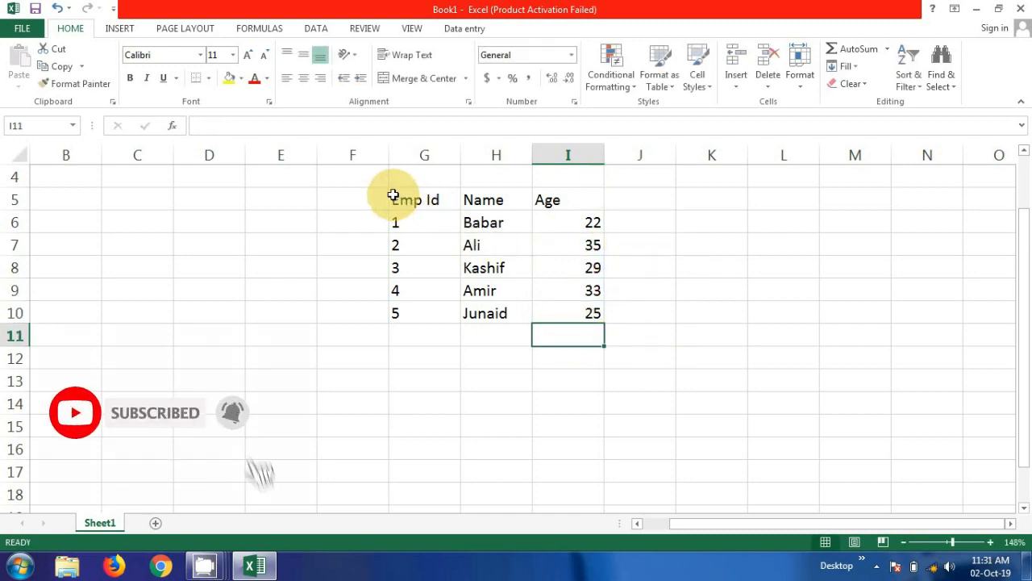
- Give the heading cells G5 to I5 a blue theme fill colour
left_click_drag(393, 195, 539, 201)
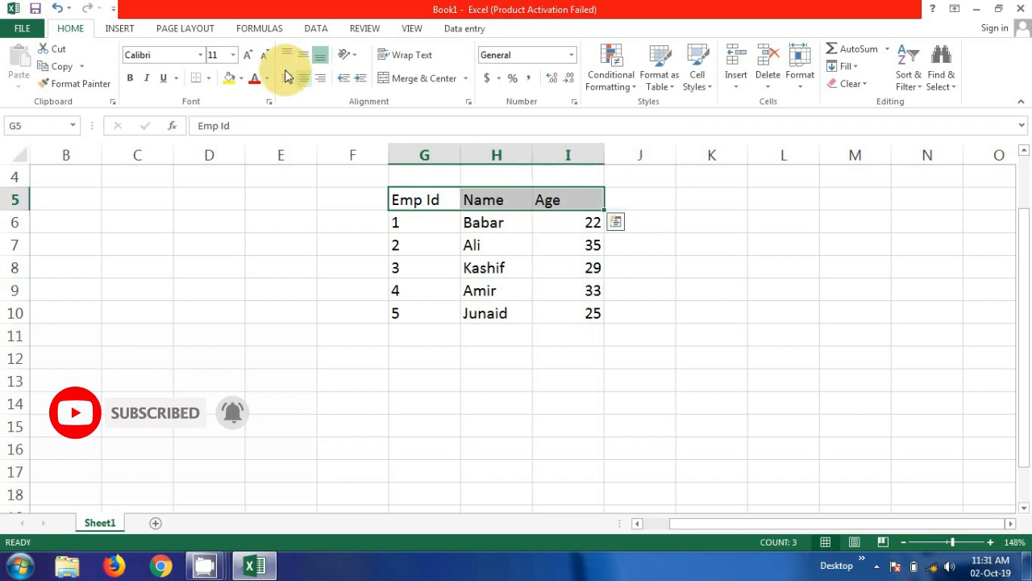
left_click(241, 78)
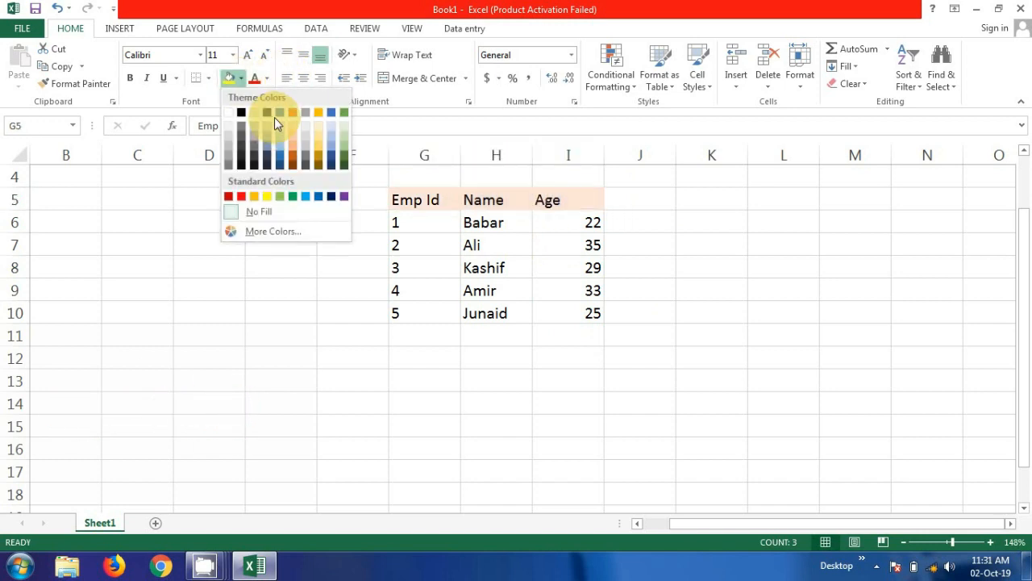
left_click(278, 112)
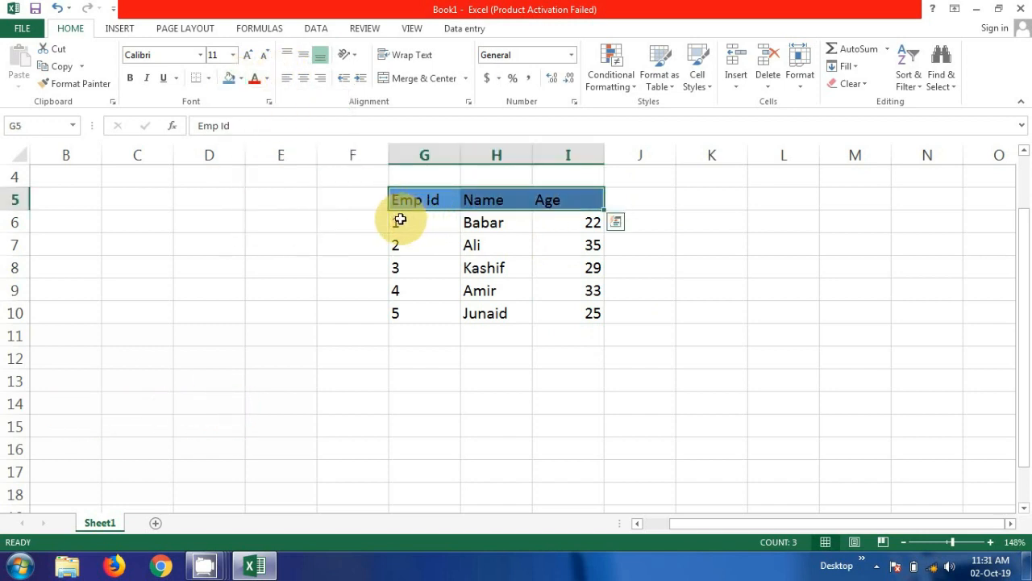
- Give the data cells G6 to I10 a light green theme fill colour
left_click_drag(394, 218, 565, 318)
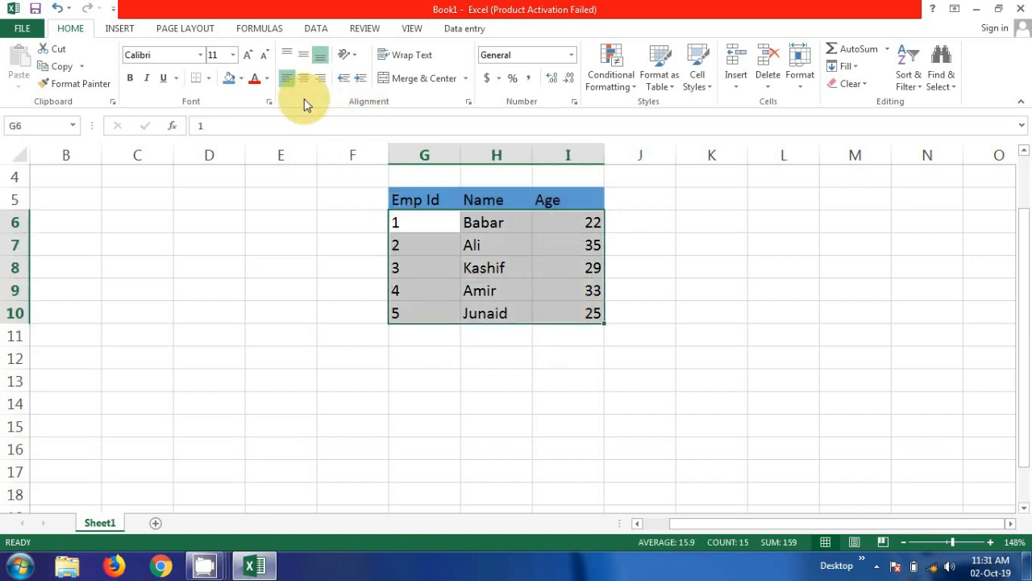
left_click(243, 81)
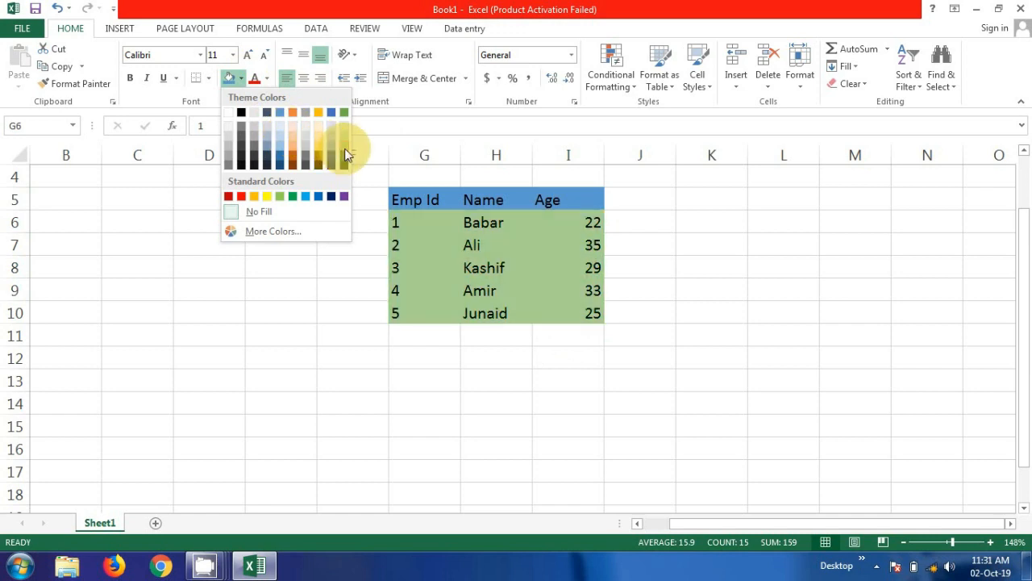
left_click(344, 154)
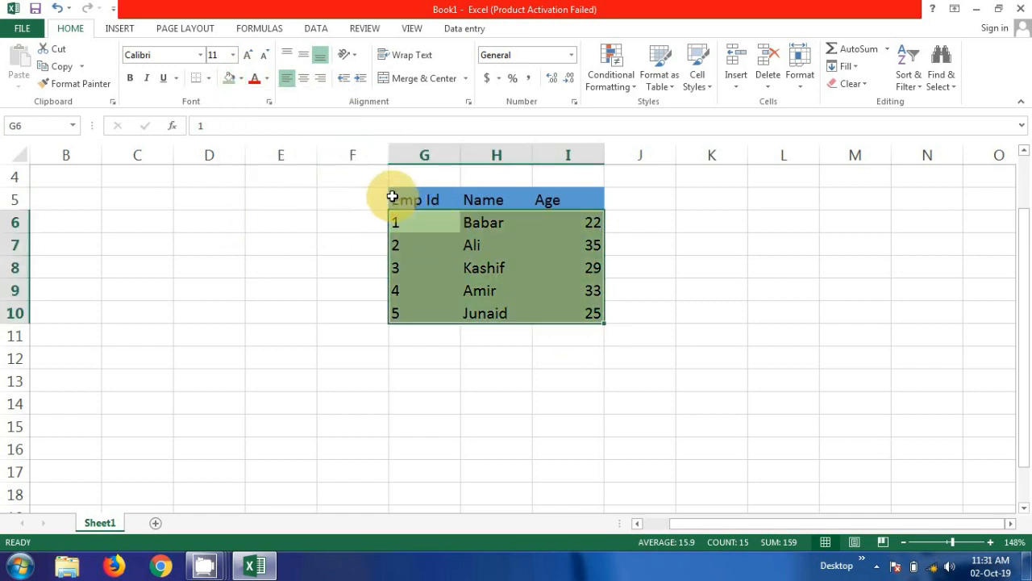
- Apply All Borders to the whole employee table in cells G5 to I10
left_click_drag(389, 191, 578, 317)
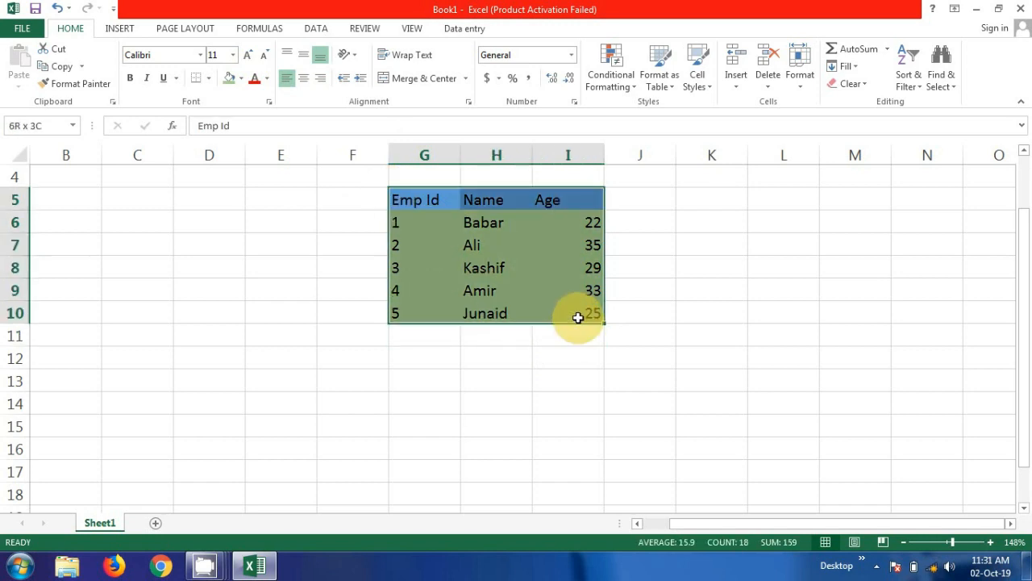
left_click(209, 78)
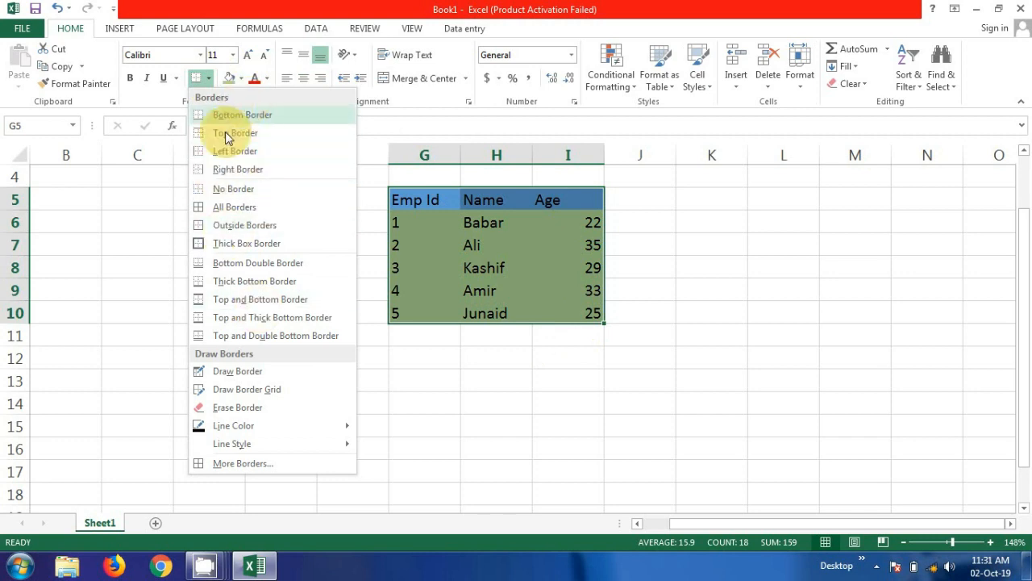
left_click(260, 208)
left_click(336, 320)
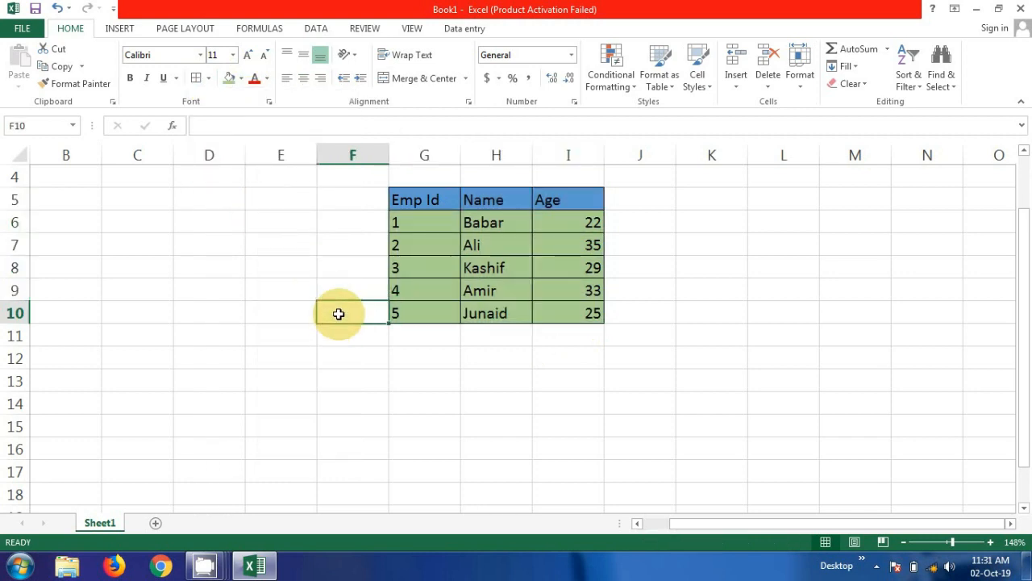
left_click(475, 320)
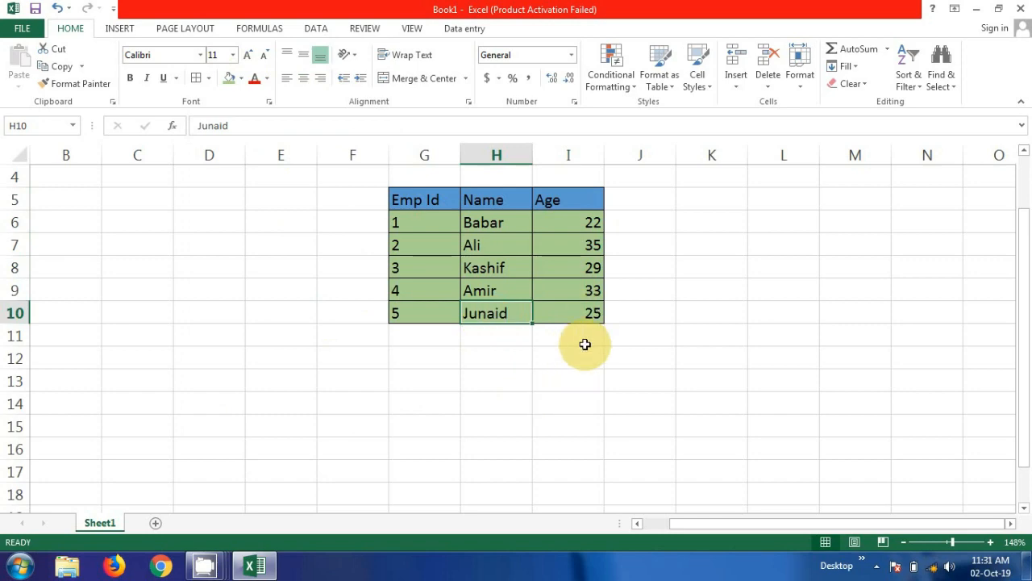
- Add a new worksheet and enter the headings Name in cell E3 and Age in cell F3
left_click(157, 524)
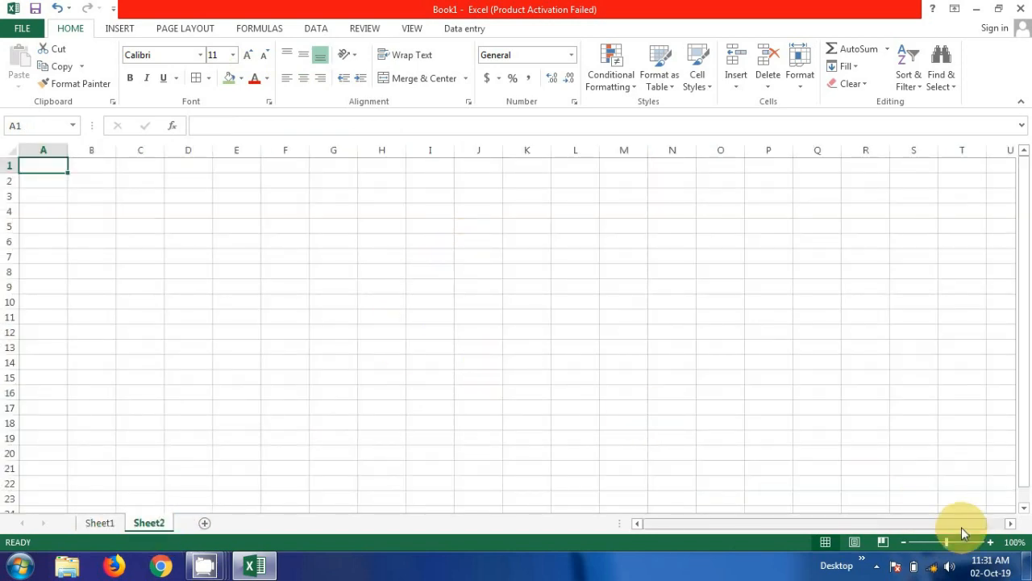
left_click_drag(947, 542, 957, 543)
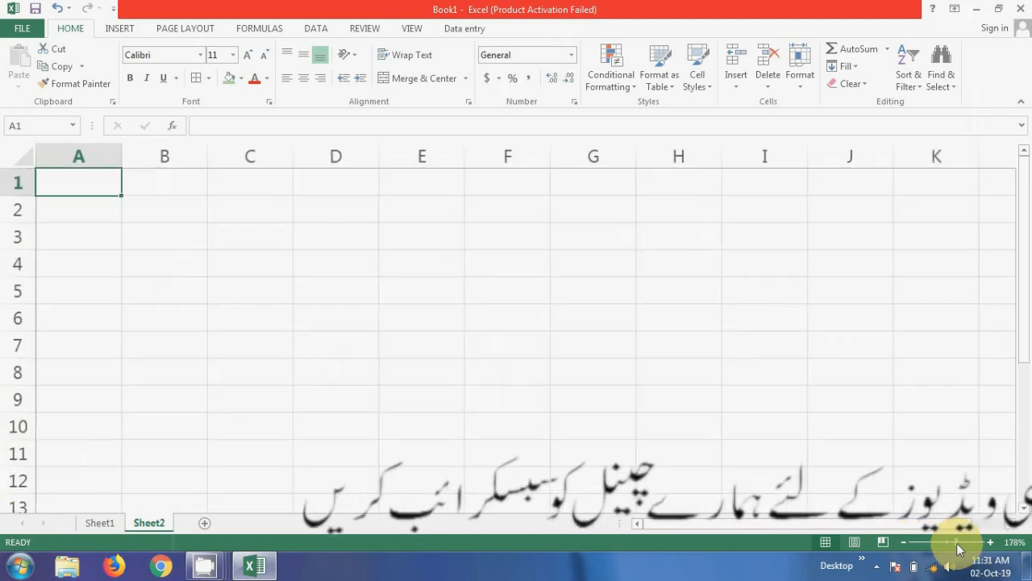
left_click(432, 239)
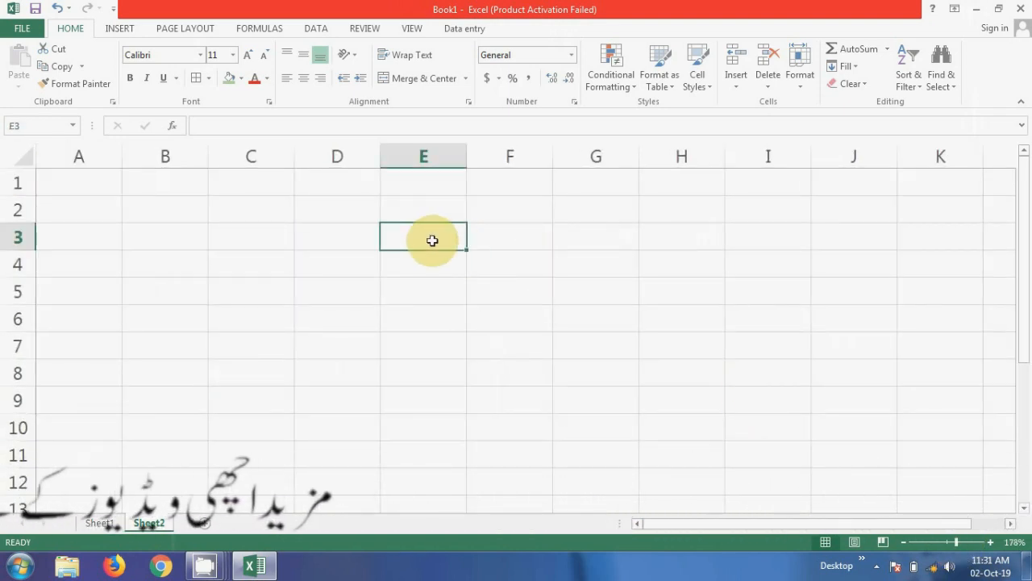
type("NA")
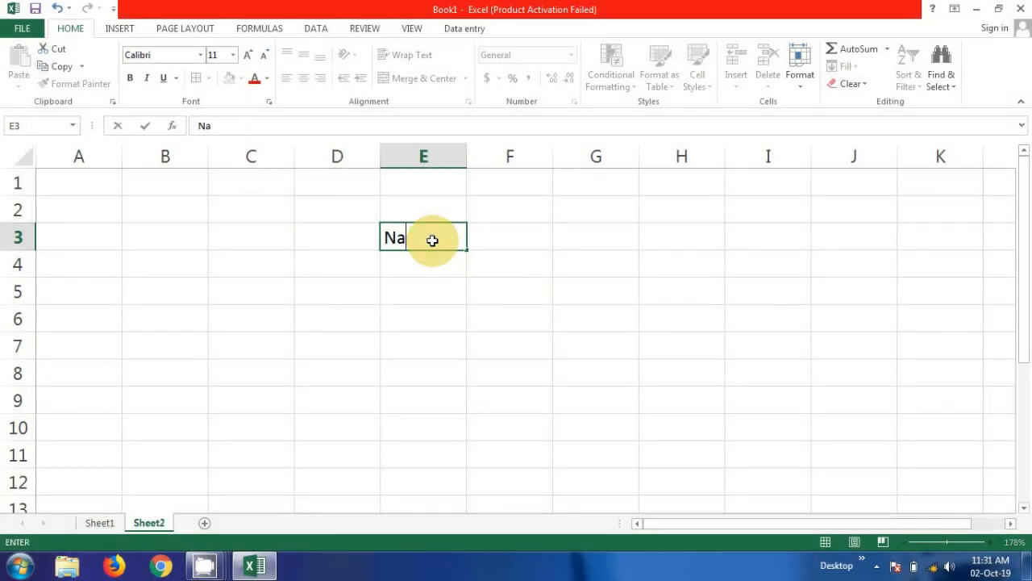
type("me")
left_click(490, 245)
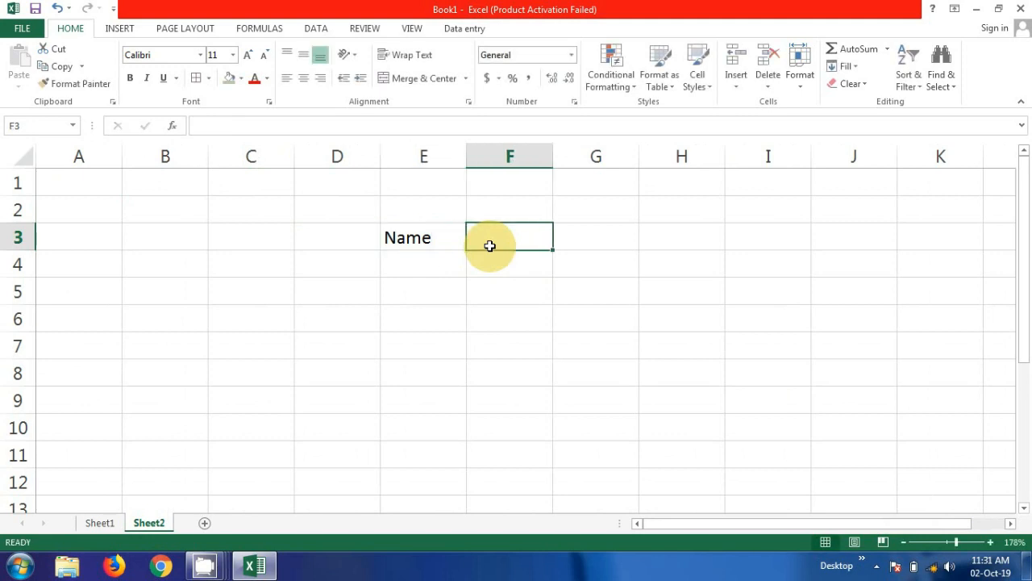
type("Age")
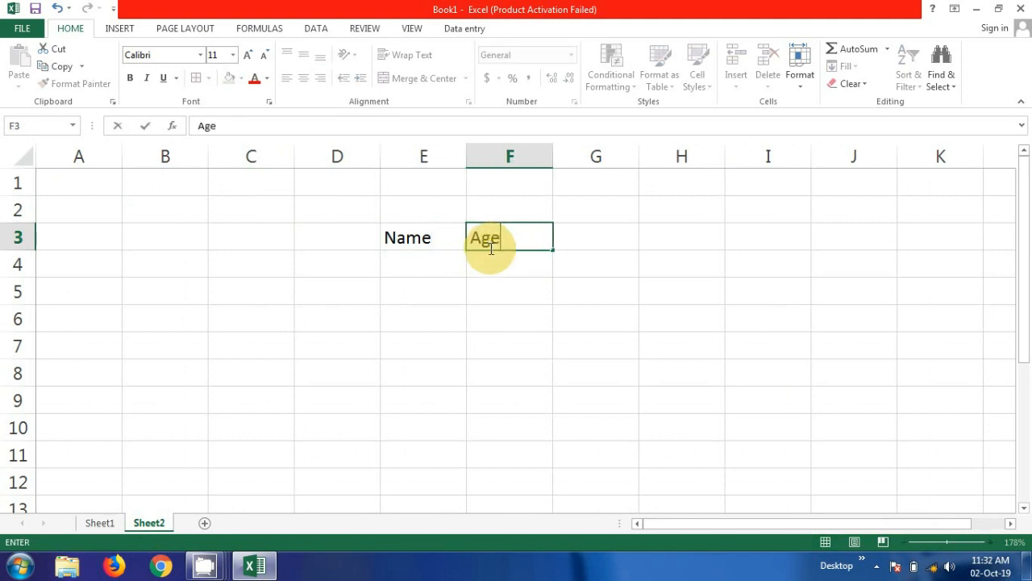
left_click(438, 270)
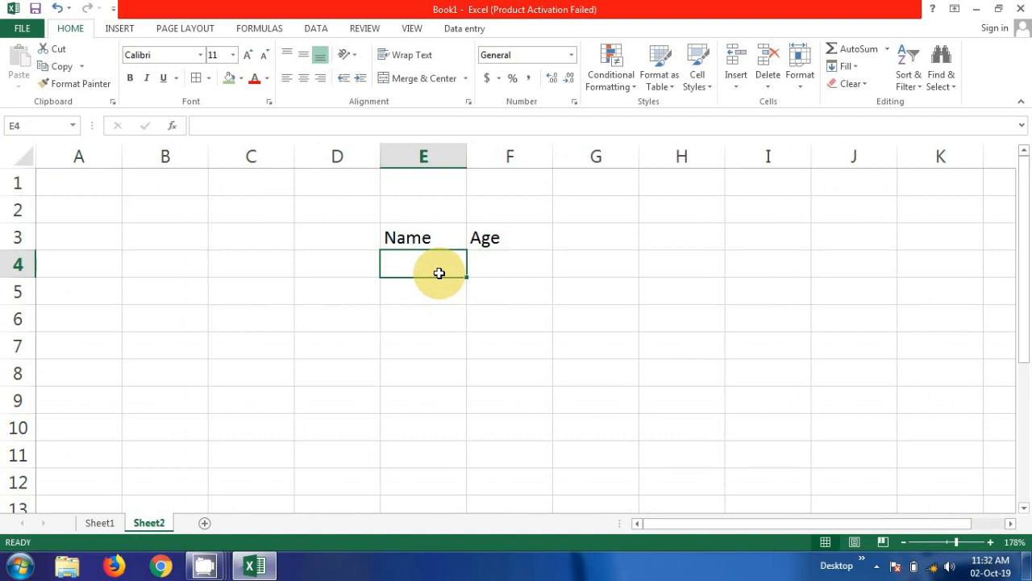
type("=")
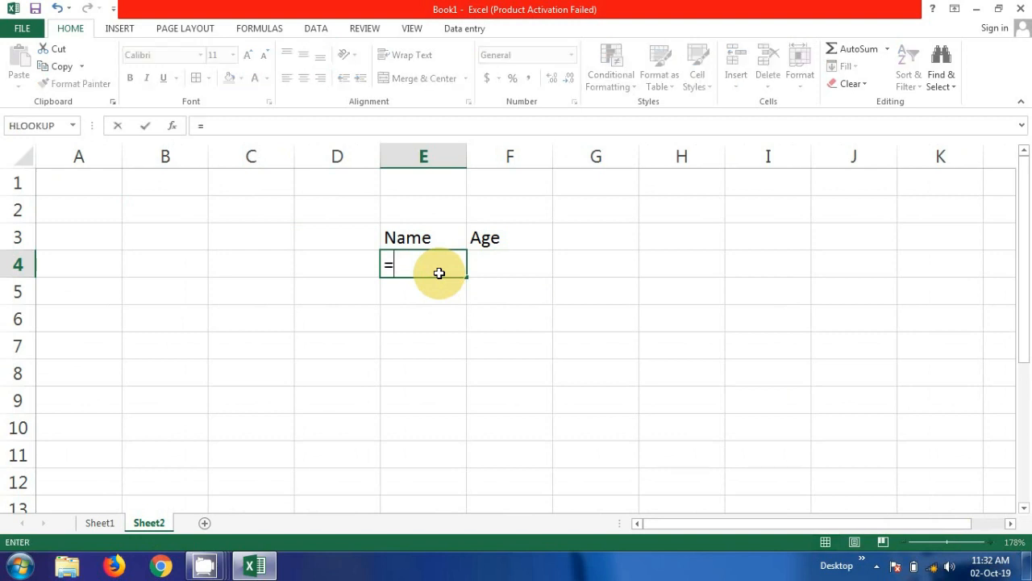
type("v")
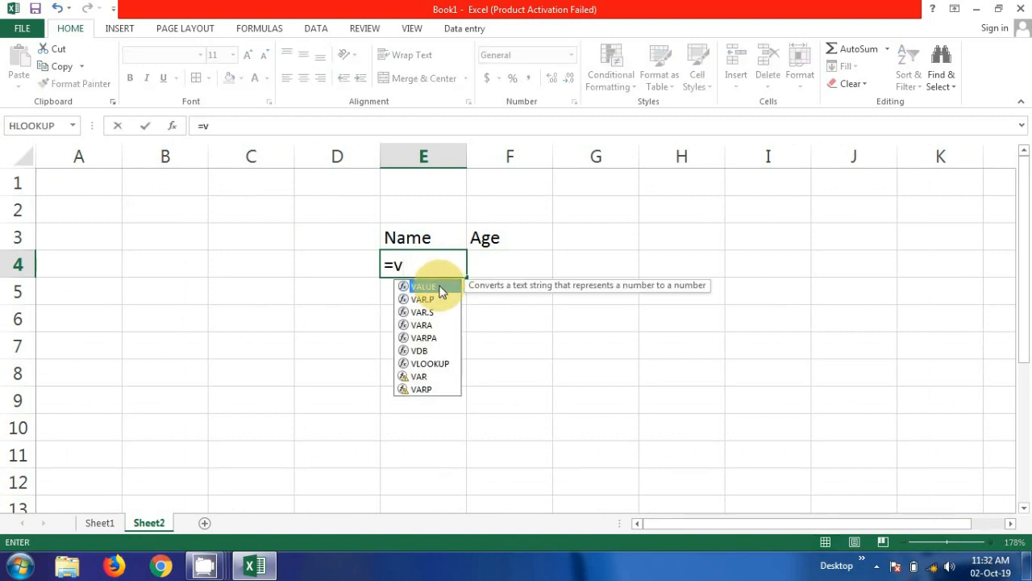
type("l")
double_click(442, 286)
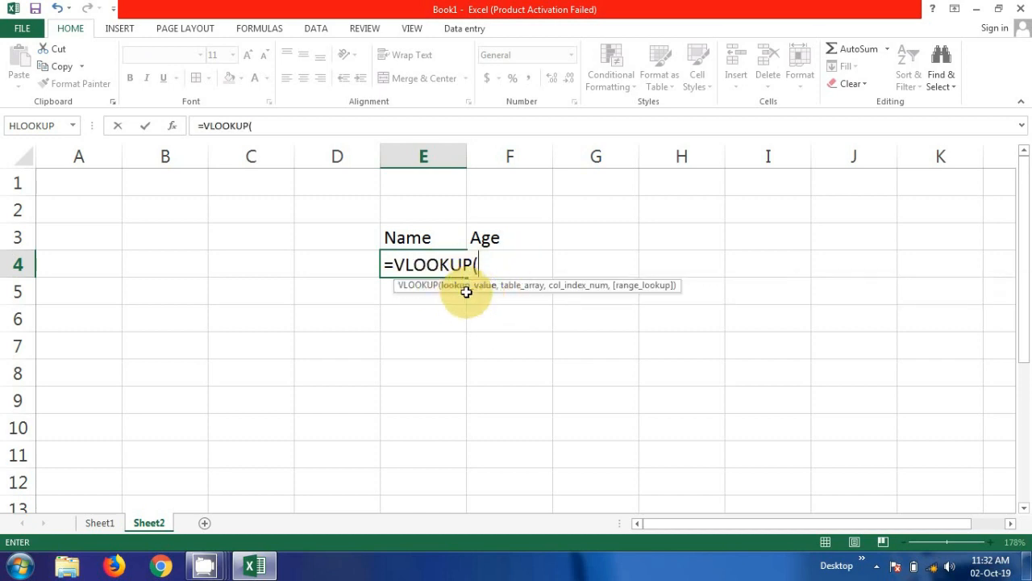
key("BackSpace")
key("Escape")
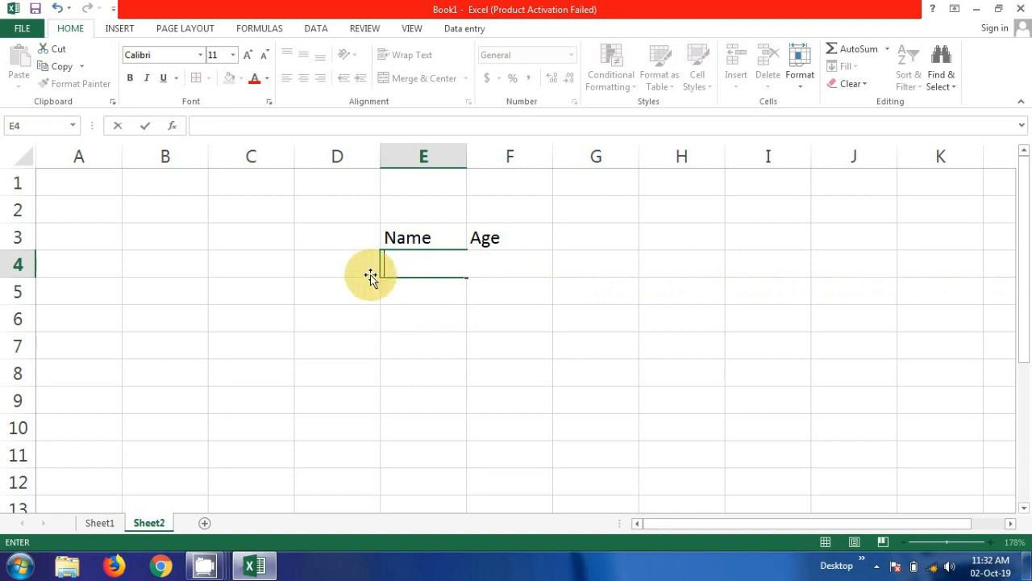
- Enter the employee IDs 2, 3, 1 and 5 in cells D4 to D7 of the new sheet
left_click(349, 268)
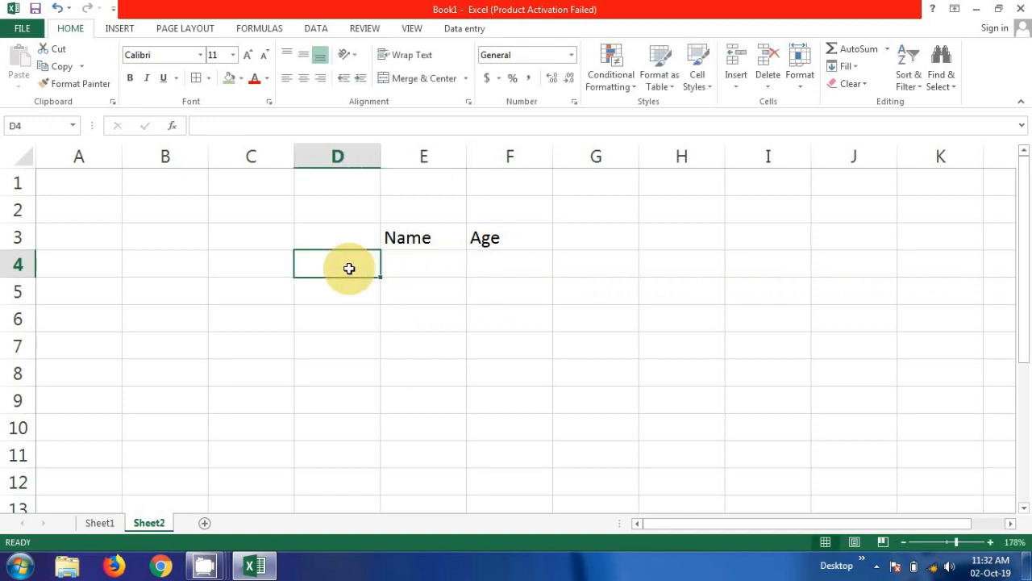
type("2")
key("Return")
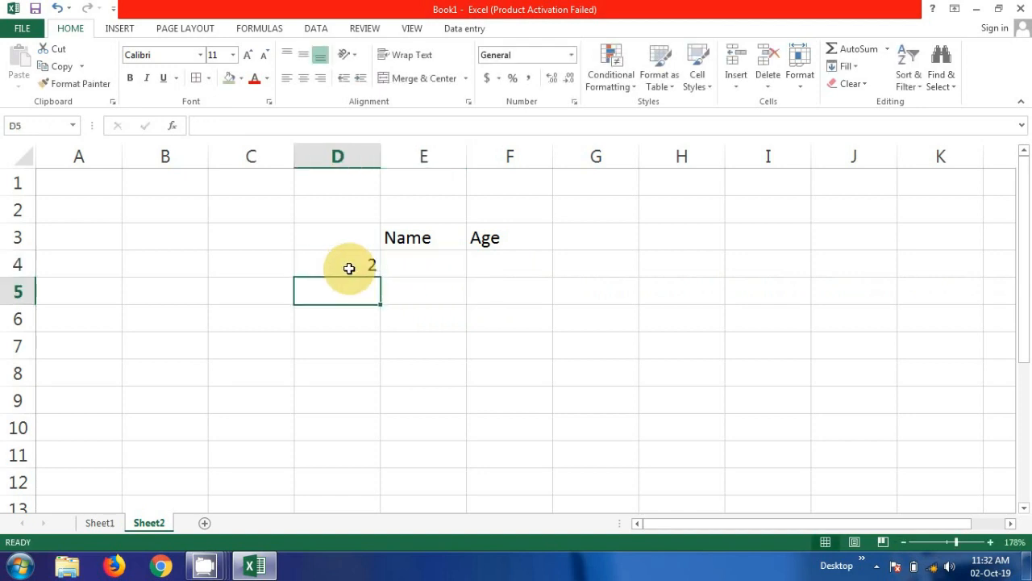
key("Return")
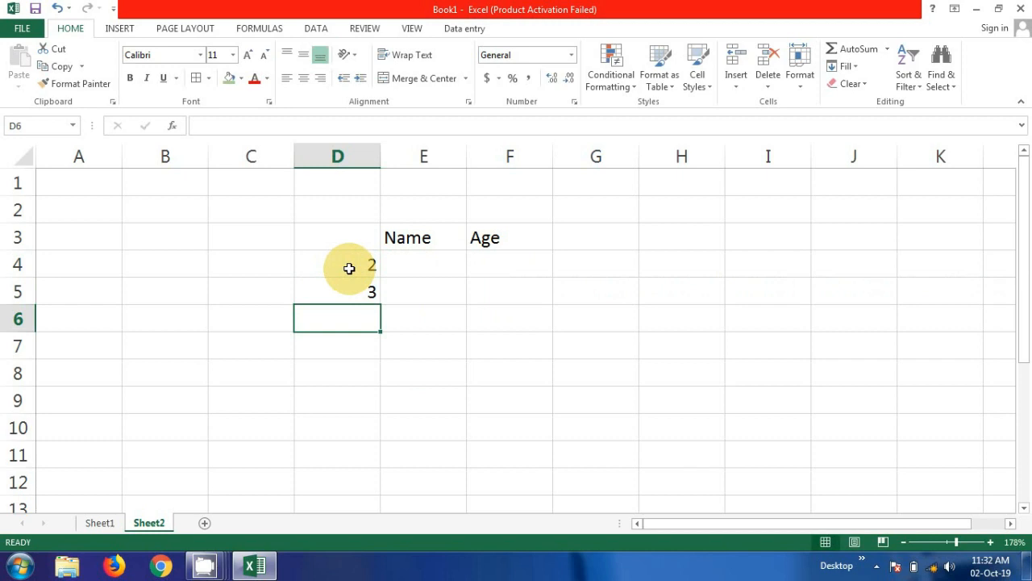
key("Return")
type("5")
key("Return")
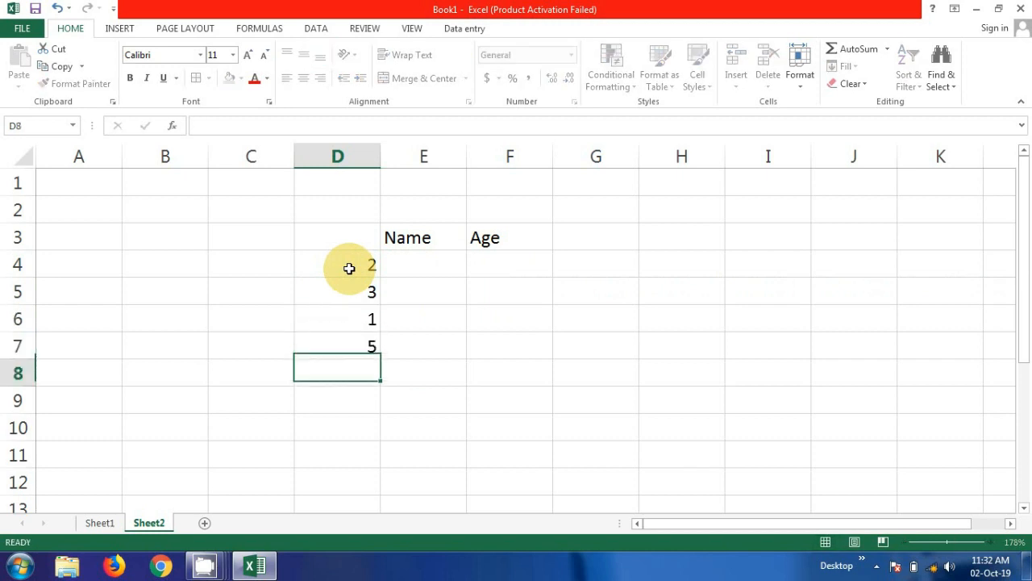
- In cell E4, begin a VLOOKUP formula with D4 as lookup value and the absolute range Sheet1!$G$5:$I$10 as table array
left_click(406, 255)
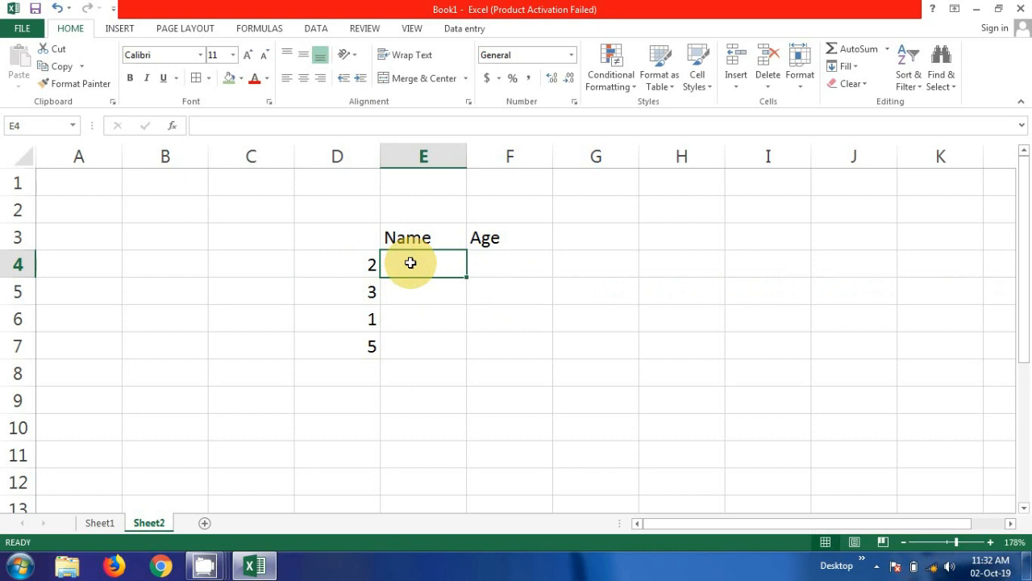
type("=vl")
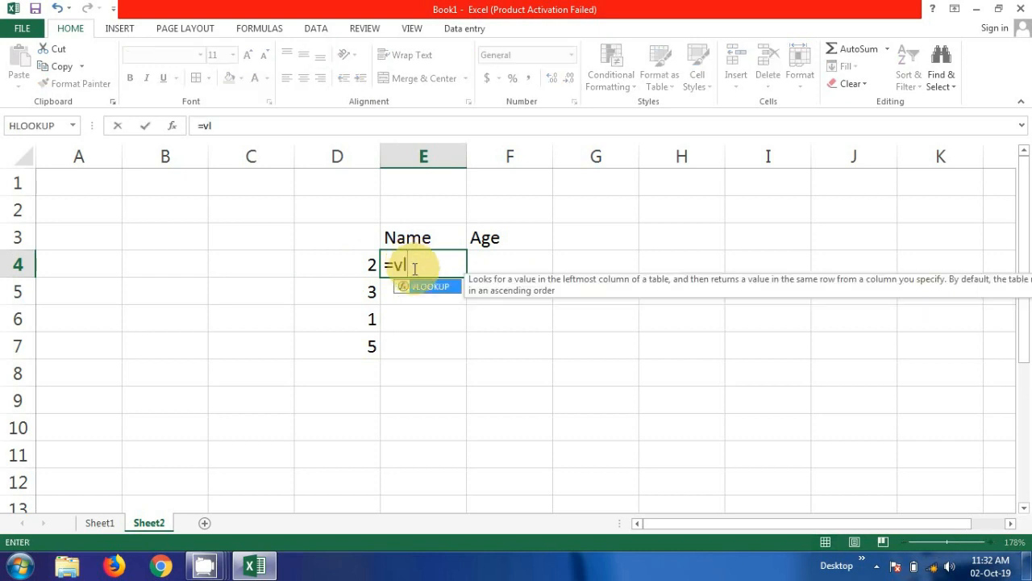
double_click(420, 288)
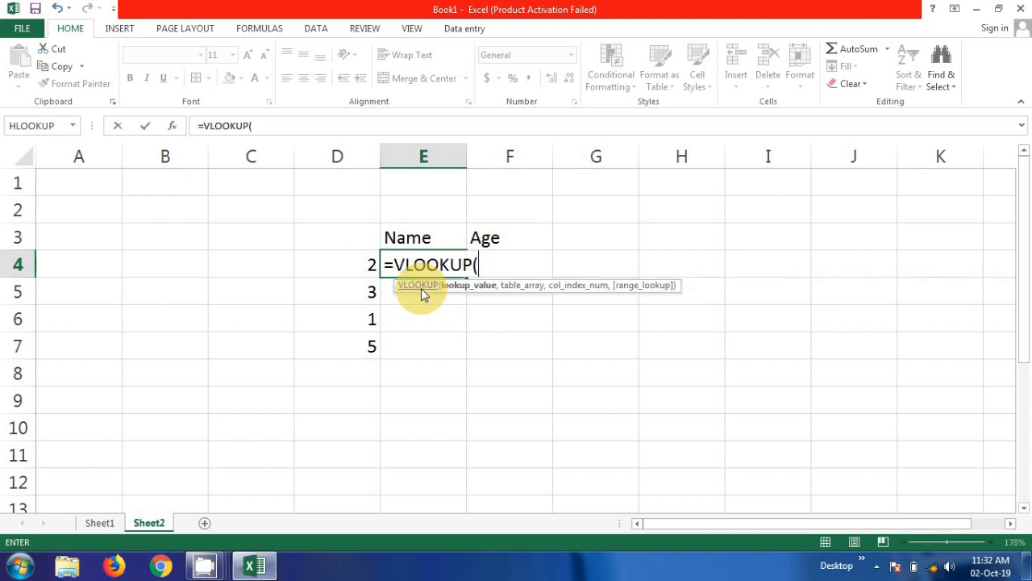
left_click(372, 269)
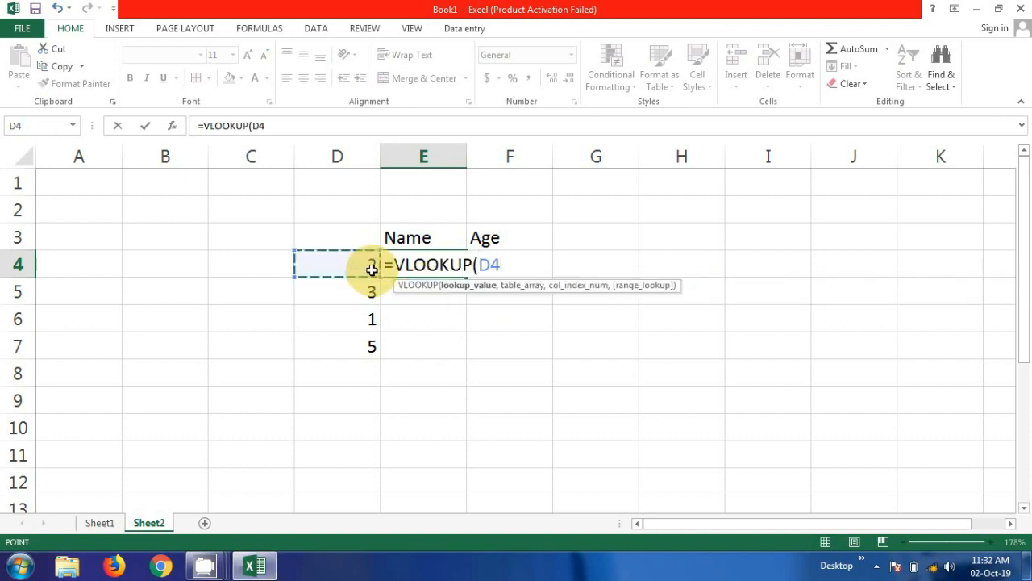
type(",")
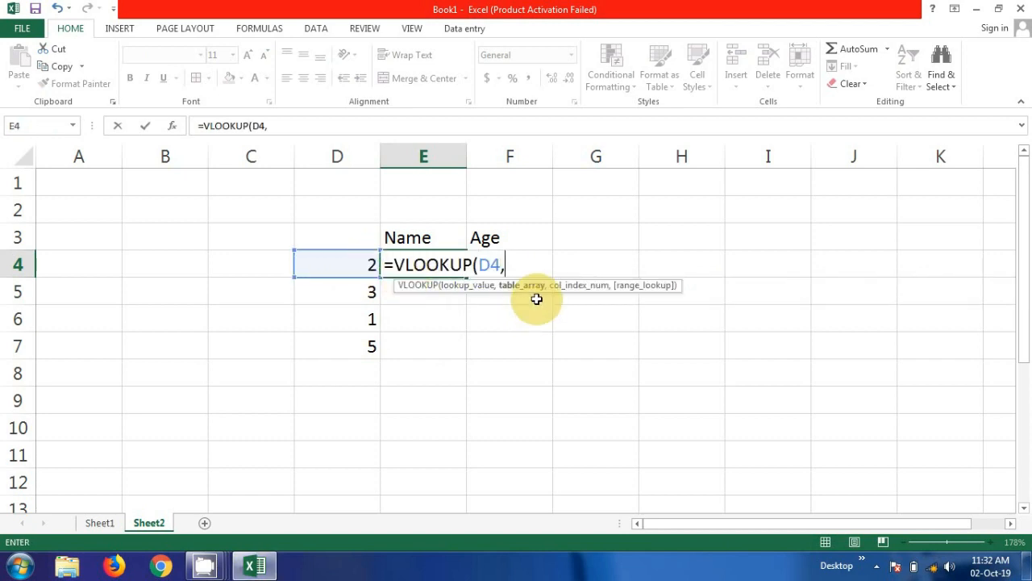
left_click(107, 521)
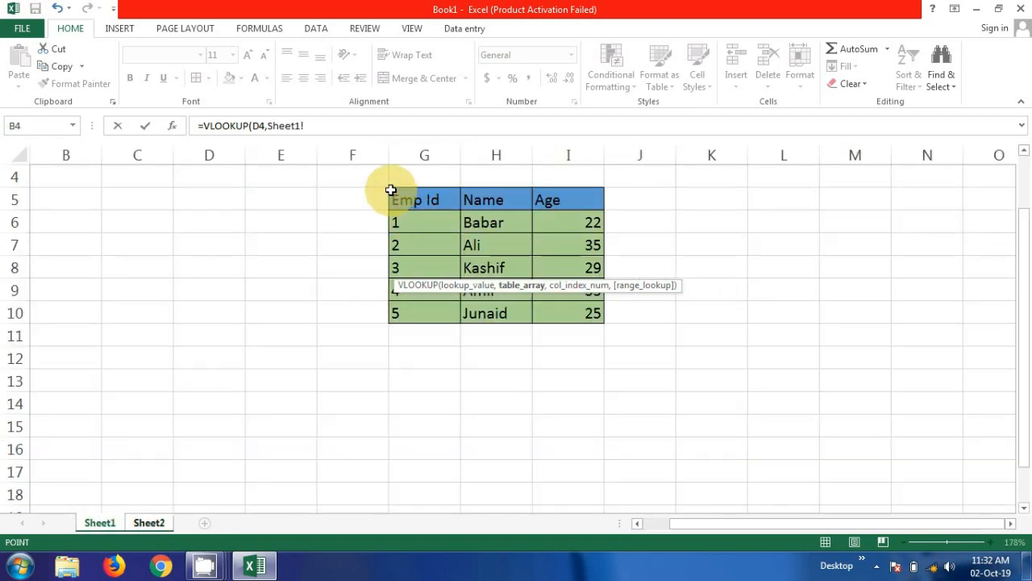
left_click_drag(409, 205, 542, 312)
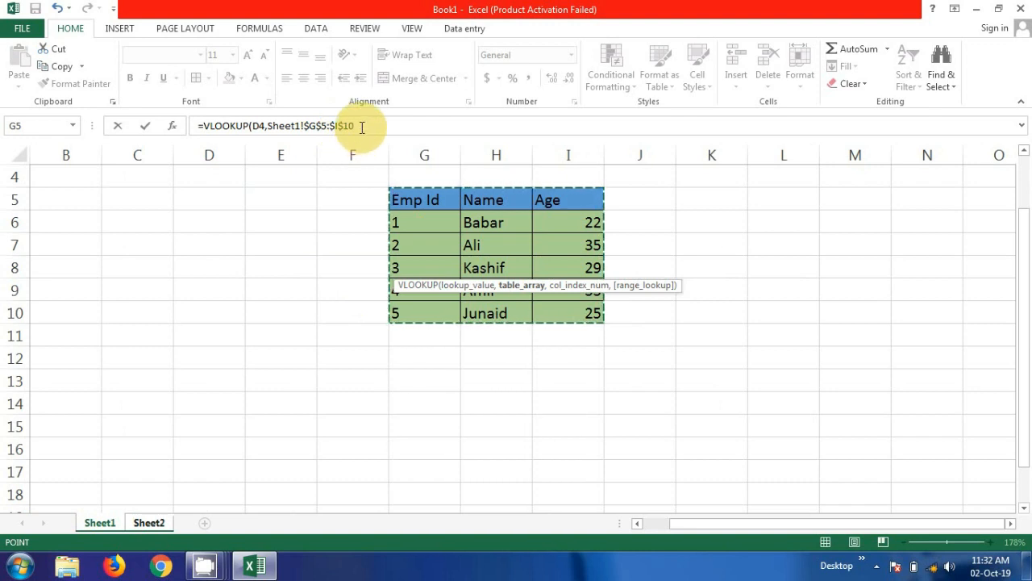
type(",")
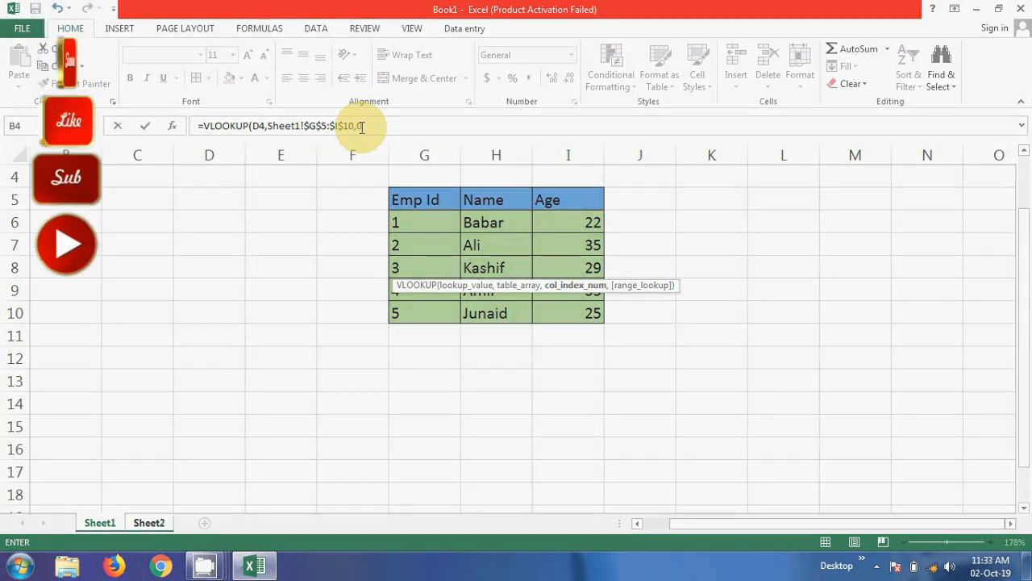
- Complete the E4 formula with column index 2 and range lookup 0 for an exact match
type("0")
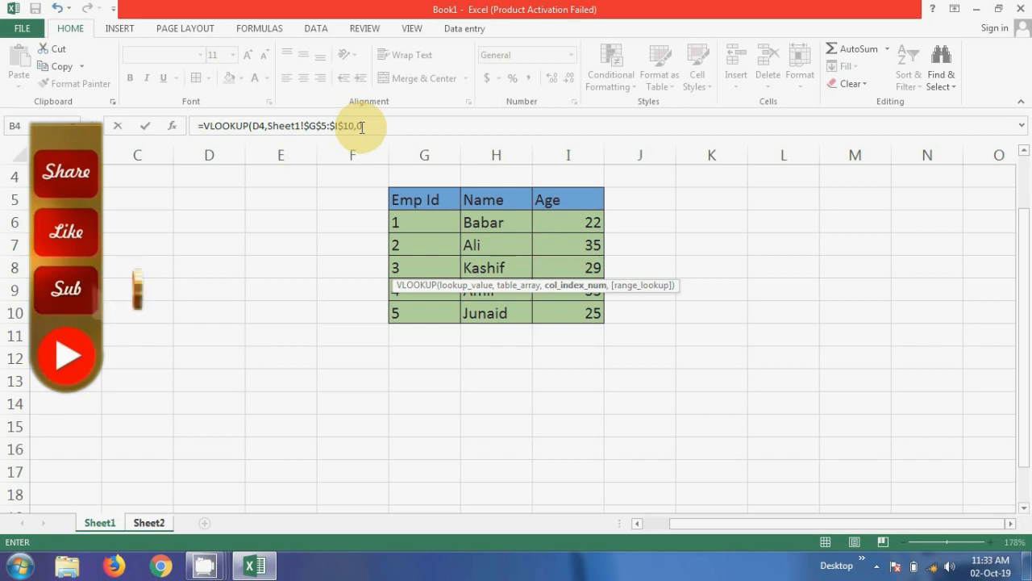
type(",")
key("BackSpace")
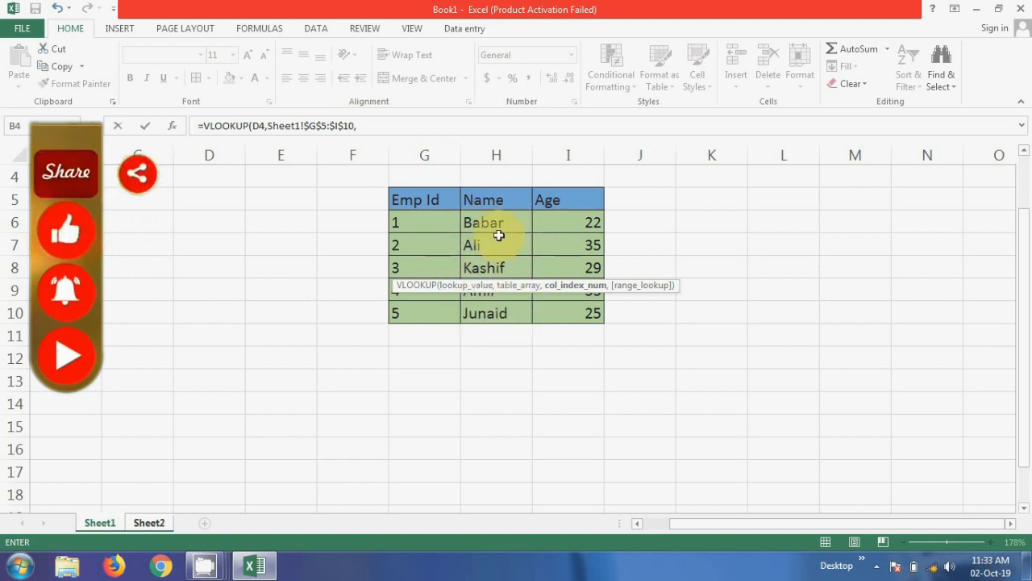
type("2")
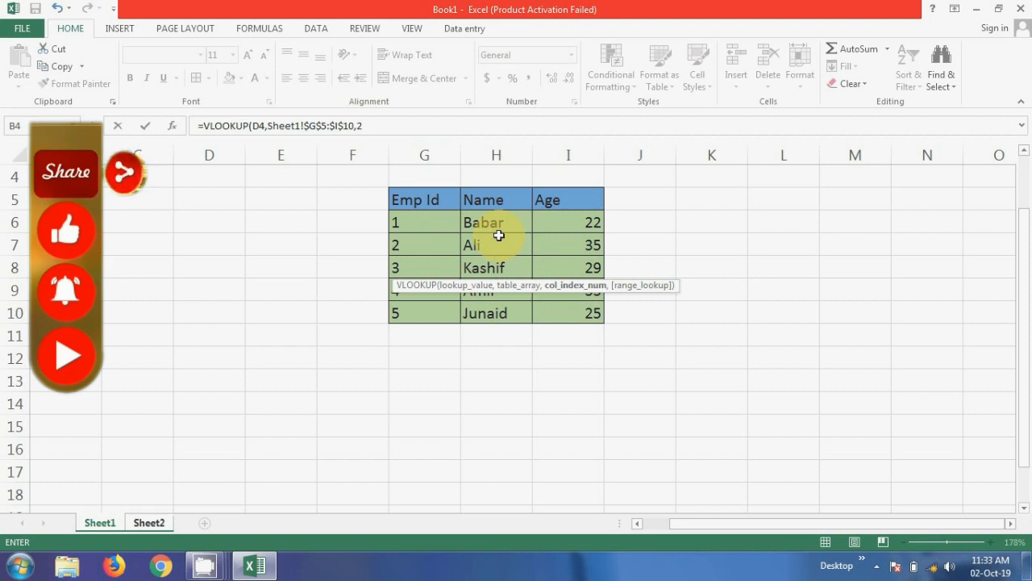
type(",")
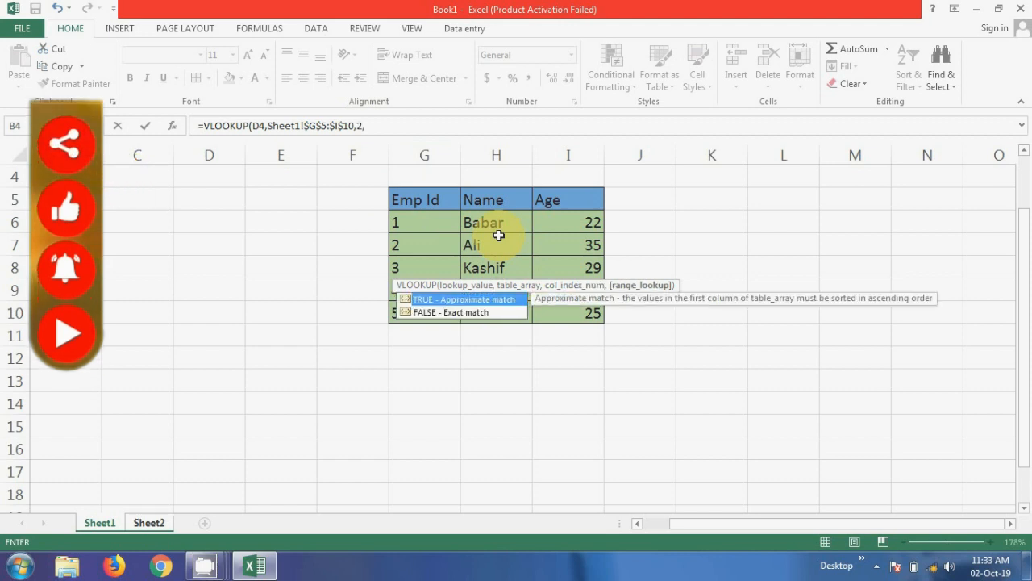
type("0")
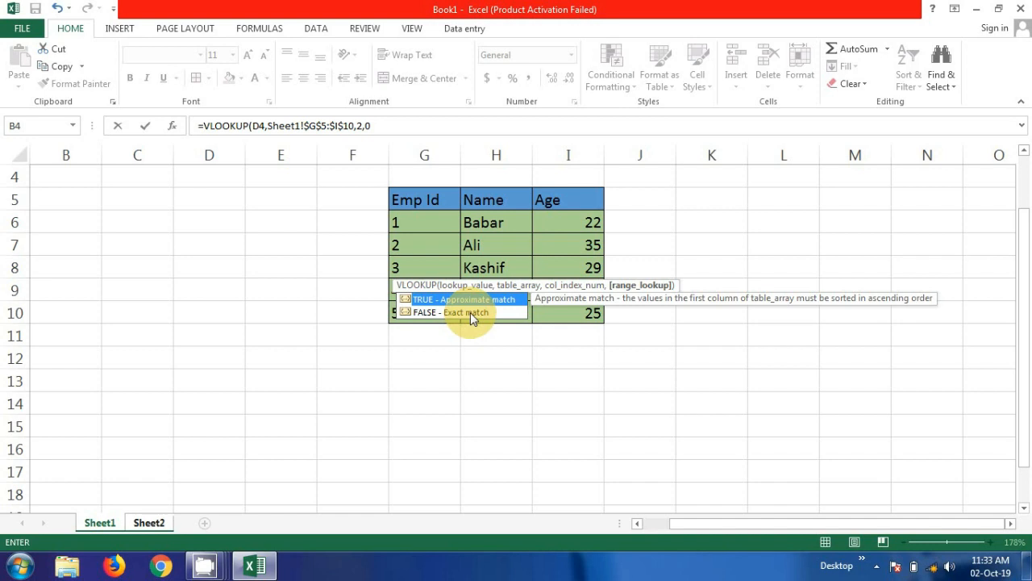
key("Escape")
key("Return")
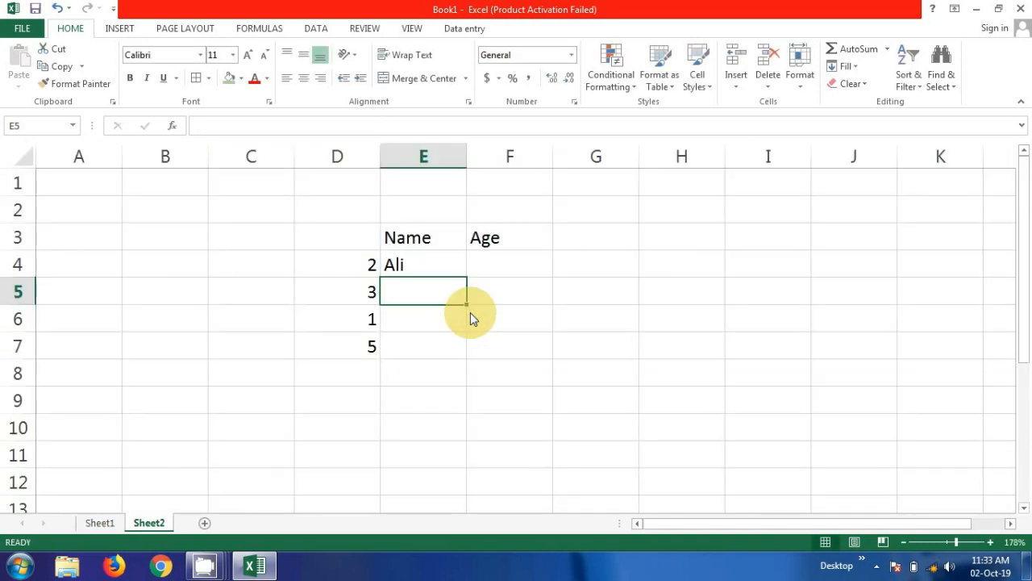
- Fill the name lookup formula from E4 down to E7
left_click(390, 263)
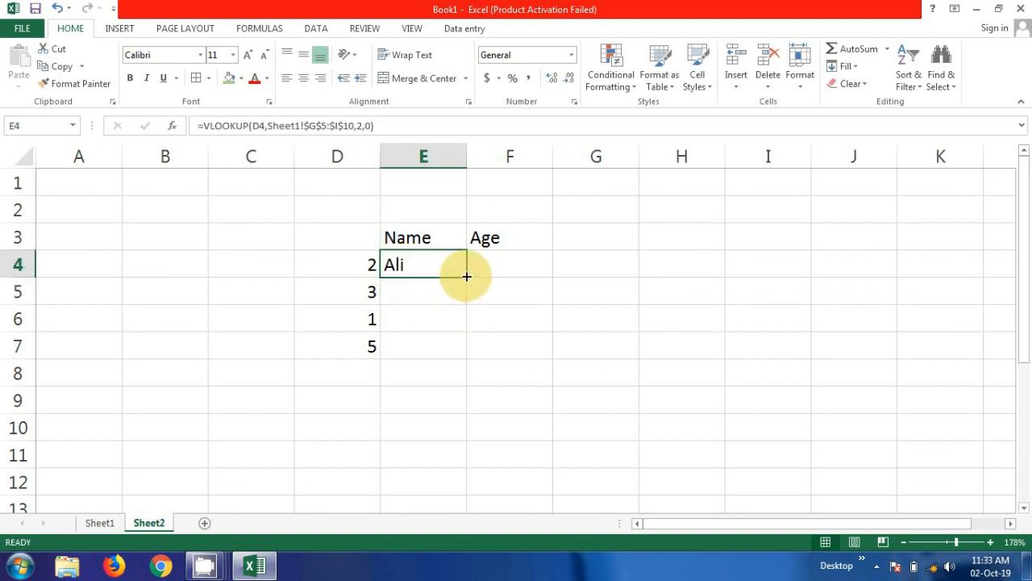
left_click_drag(466, 276, 462, 354)
left_click(483, 348)
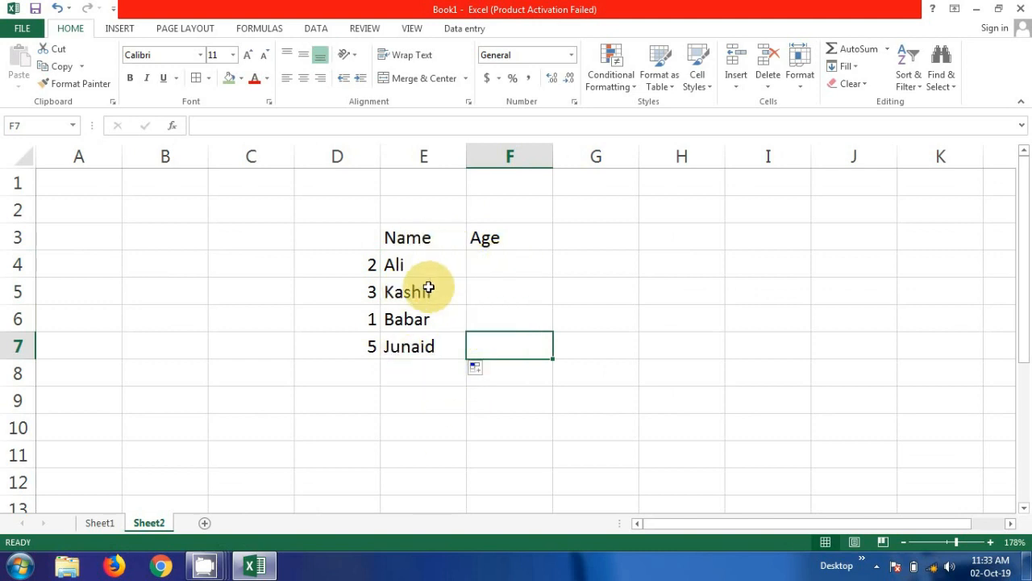
- In cell F4, begin a VLOOKUP formula with D4 as lookup value and the Sheet1 range G5:I10 as table array
left_click(495, 266)
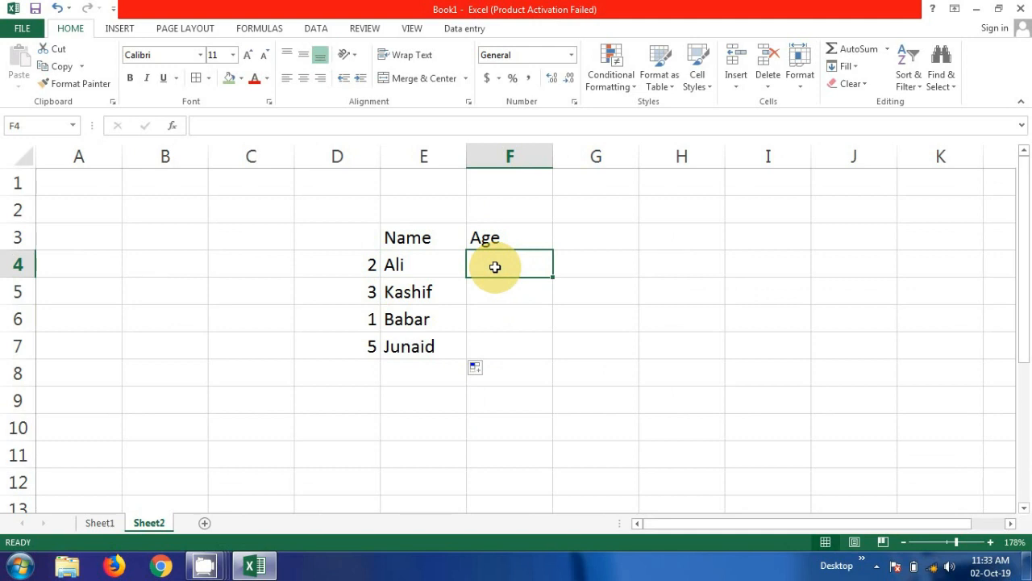
type("=vl")
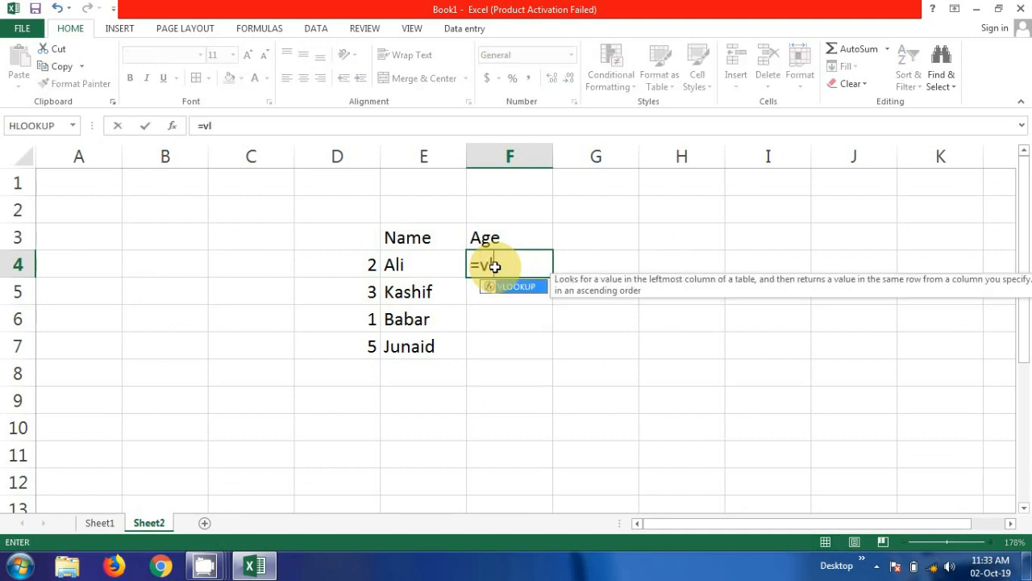
double_click(516, 287)
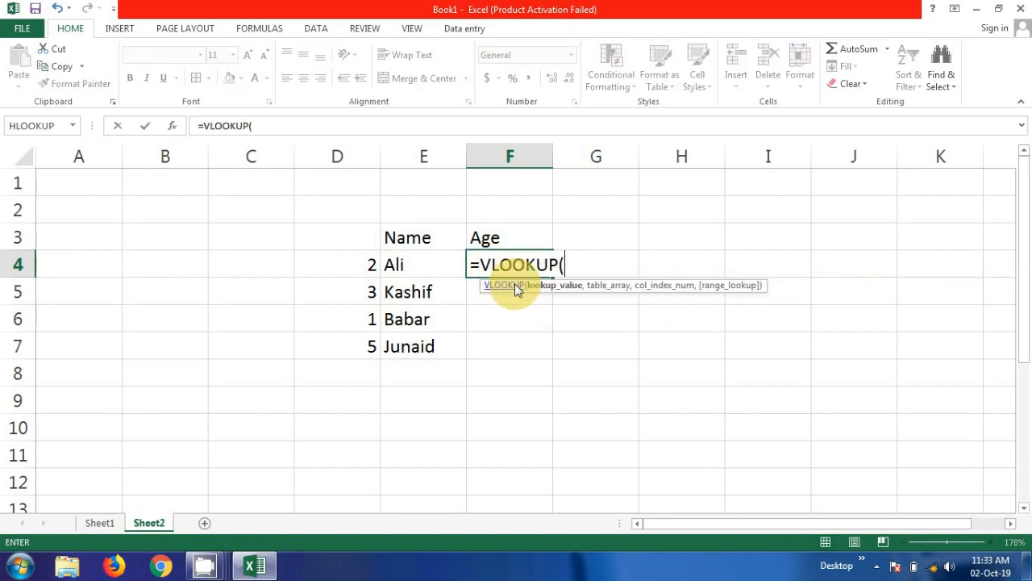
left_click(369, 267)
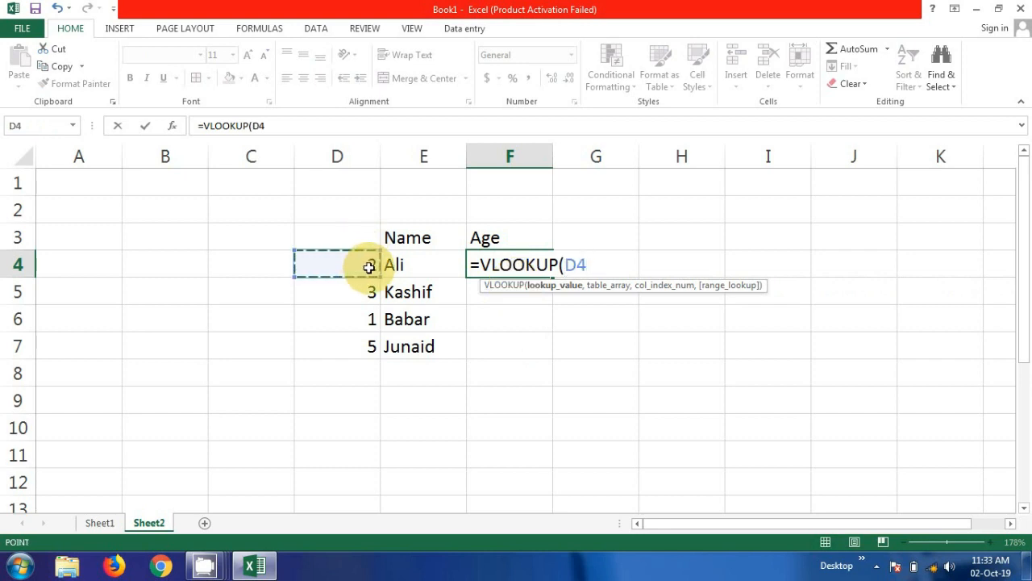
type(",")
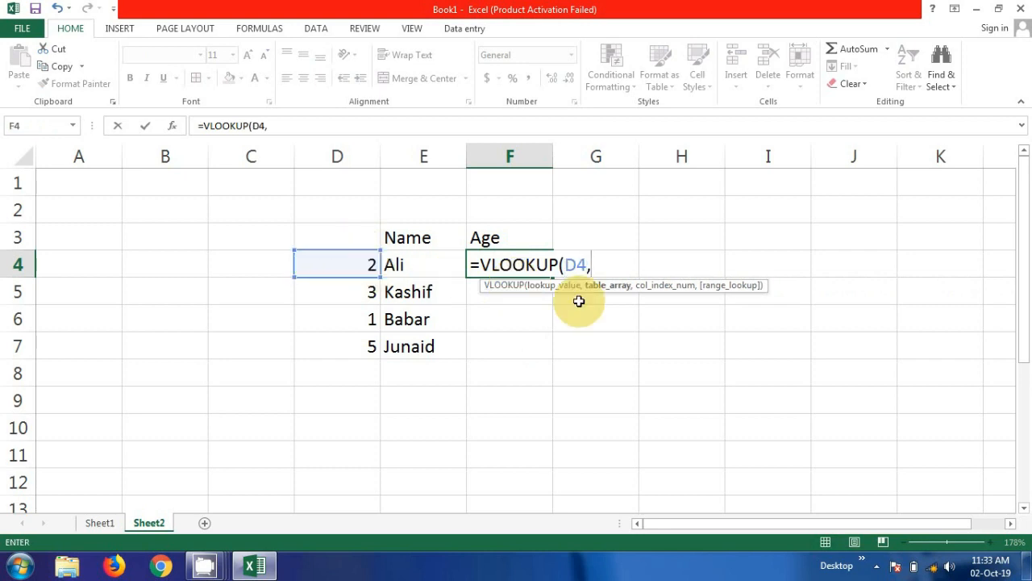
left_click(110, 521)
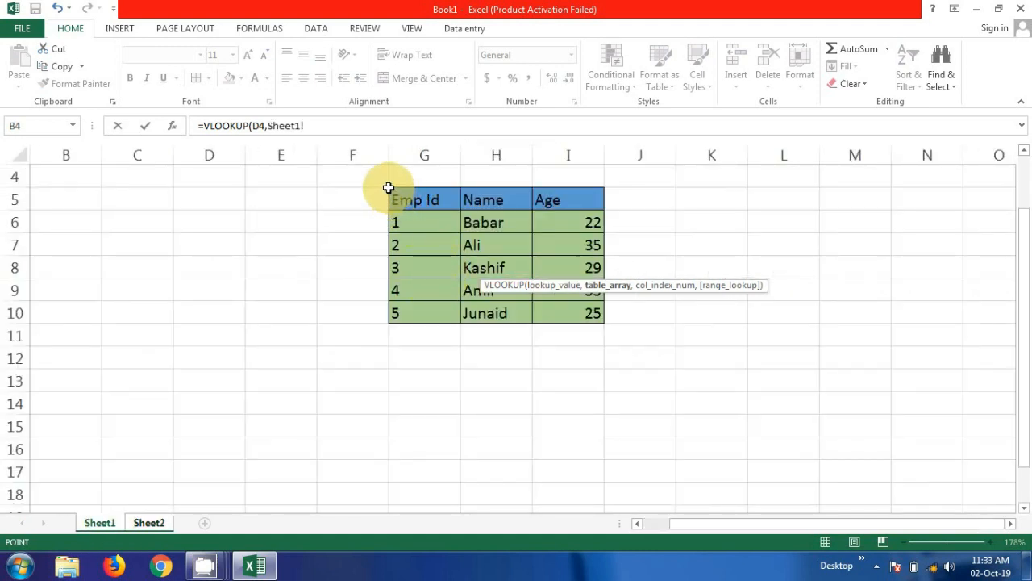
left_click_drag(389, 188, 578, 306)
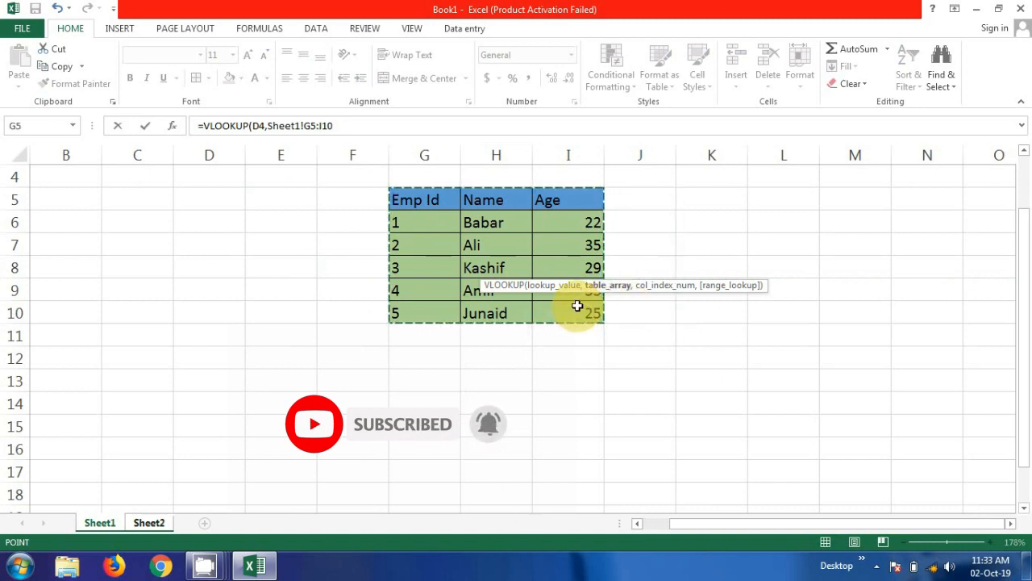
- Return to Sheet2 and finish the F4 formula as =VLOOKUP(D4,Sheet2!G5:I10,2,0)
left_click(157, 522)
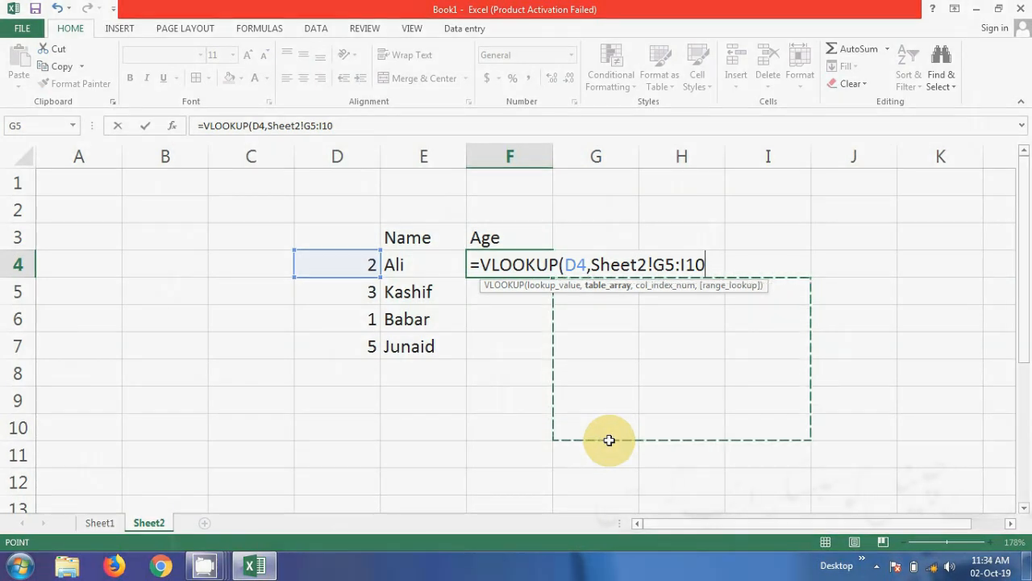
type(",")
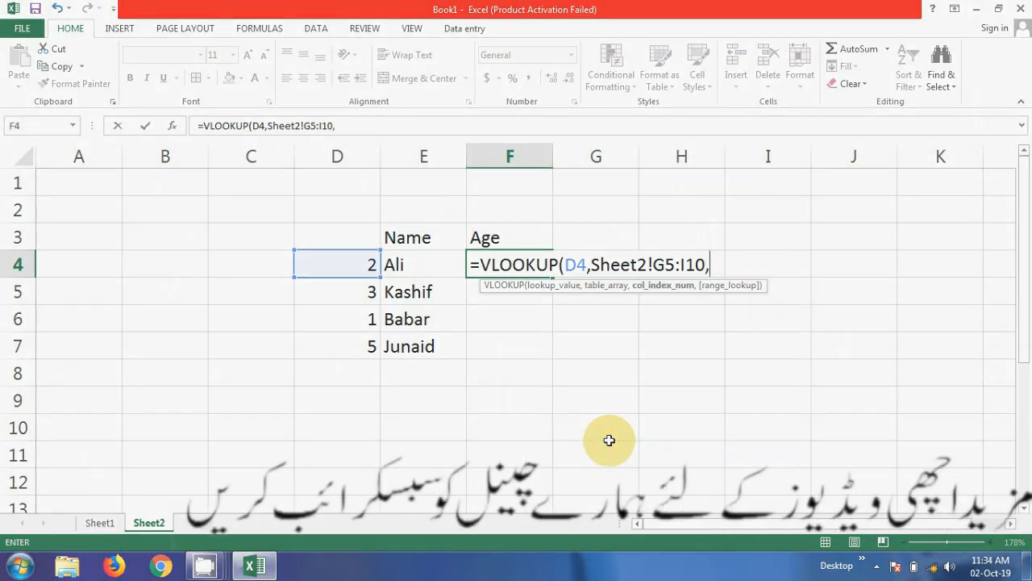
type("2")
type(",0")
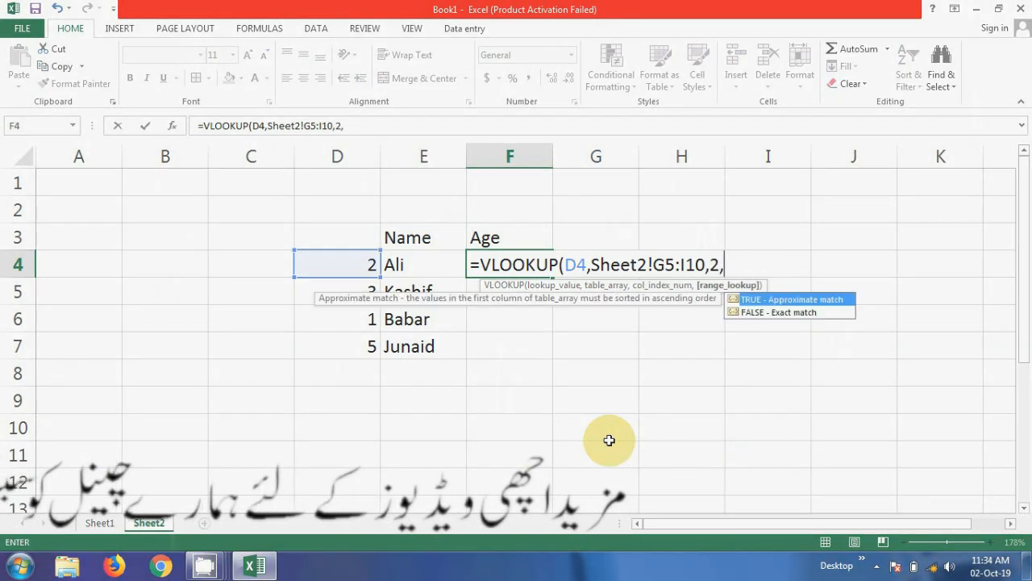
key("Return")
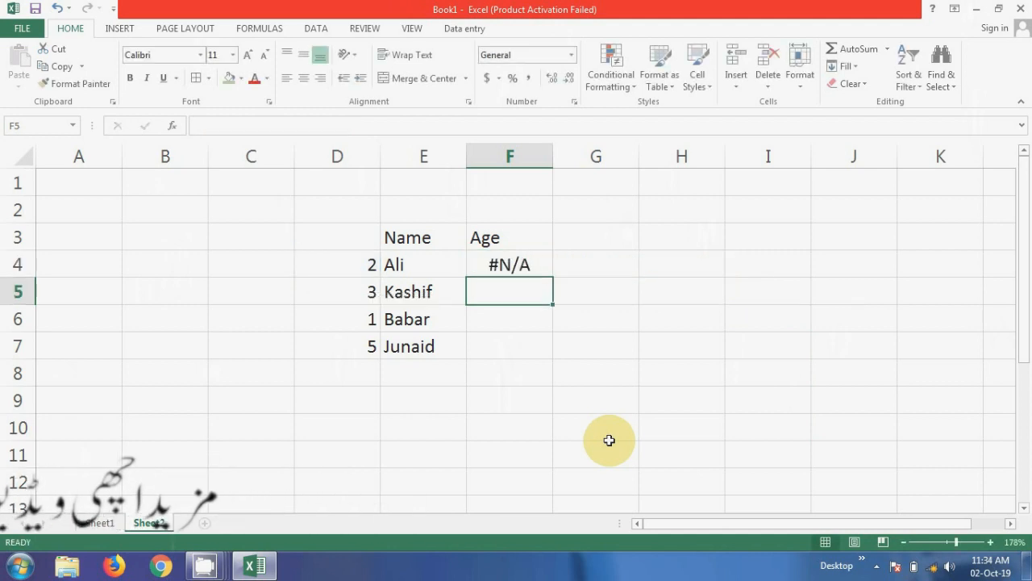
- Edit the F4 formula, replacing its Sheet2 table array with the Sheet1 range G5:I10
double_click(525, 266)
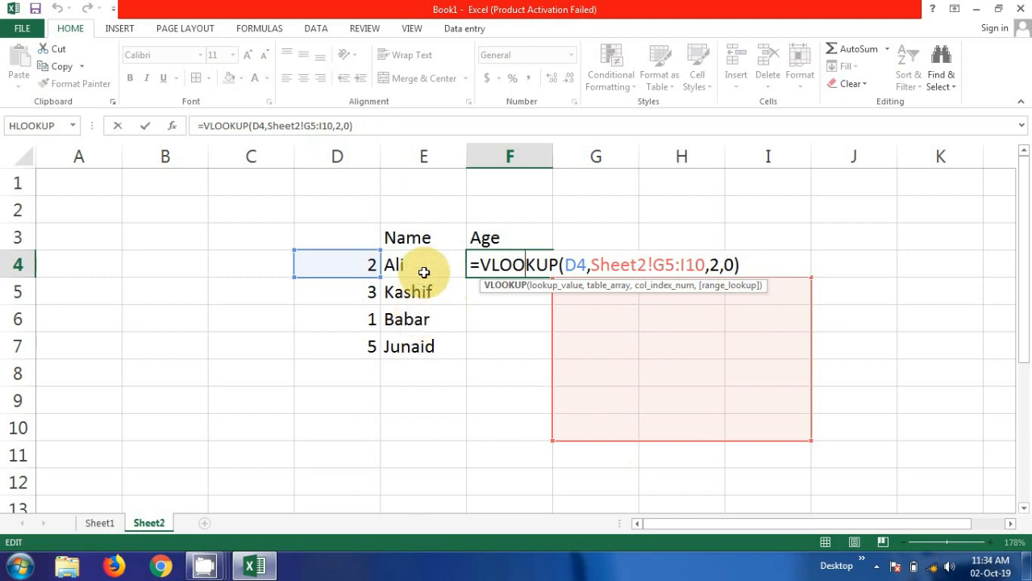
left_click(609, 345)
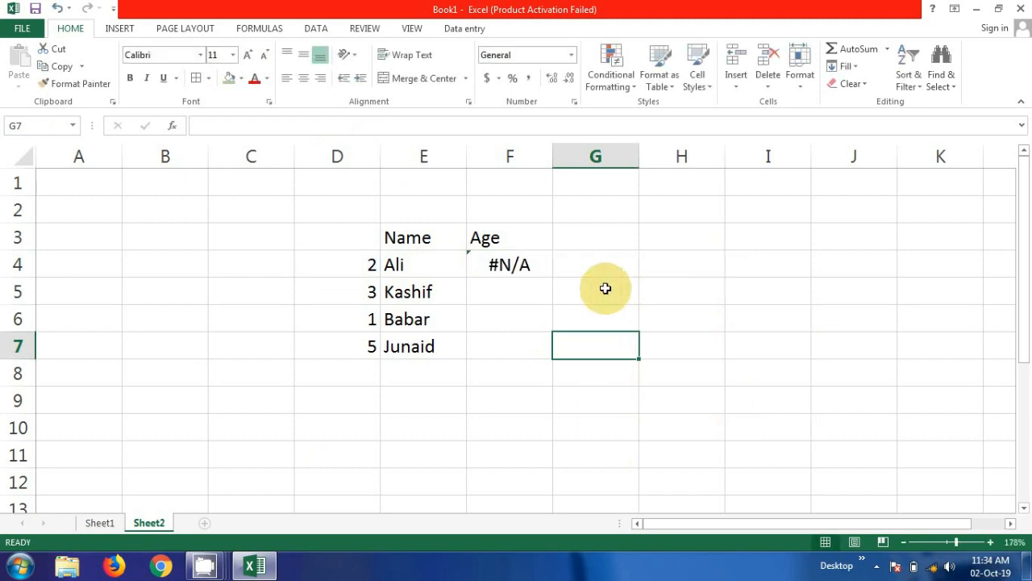
double_click(531, 269)
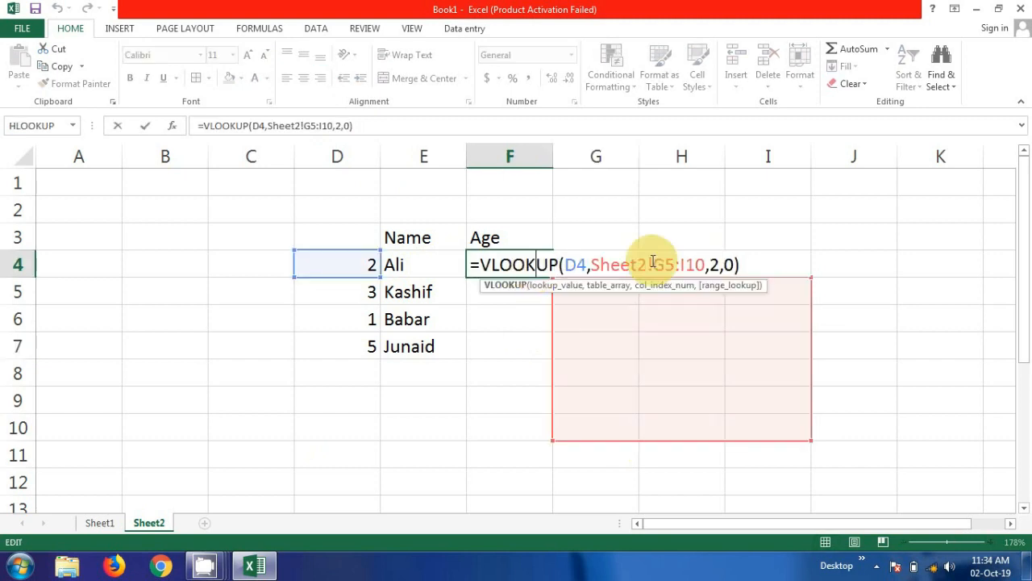
left_click(705, 265)
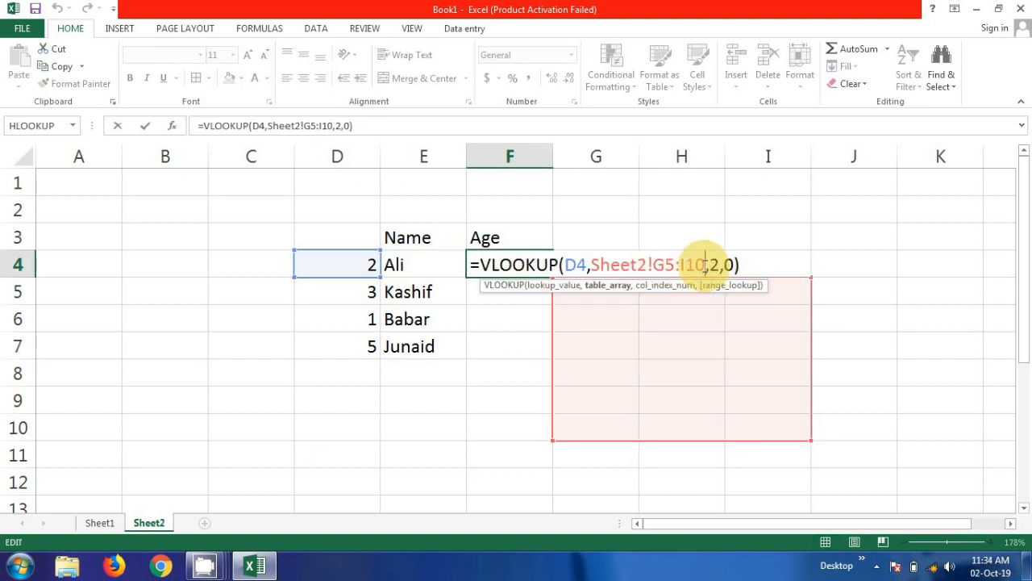
key("BackSpace")
key("BackSpace")
key("BackSpace")
key("BackSpace")
key("BackSpace")
key("BackSpace")
key("BackSpace")
key("BackSpace")
key("BackSpace")
key("BackSpace")
key("BackSpace")
key("BackSpace")
key("BackSpace")
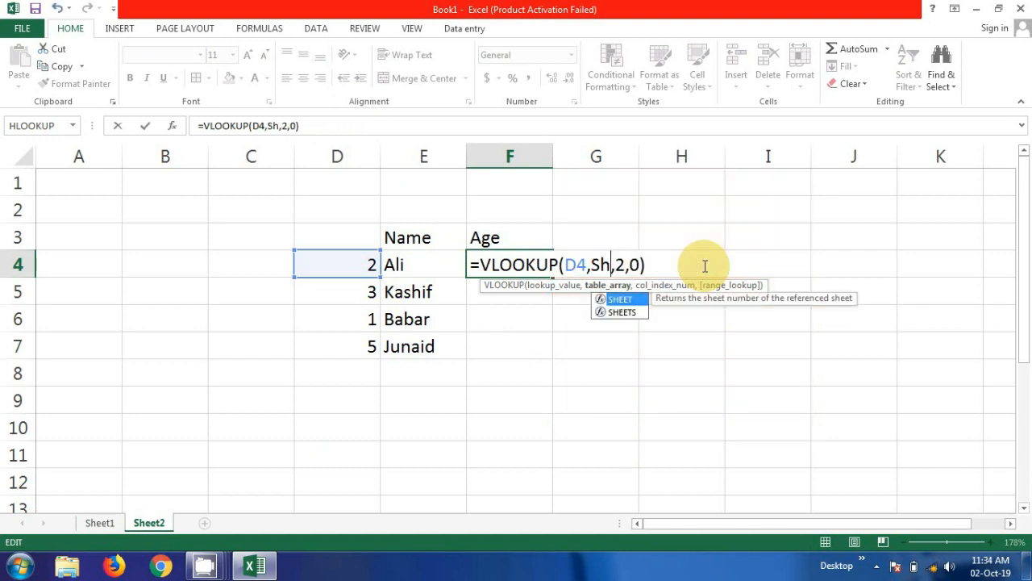
left_click(105, 518)
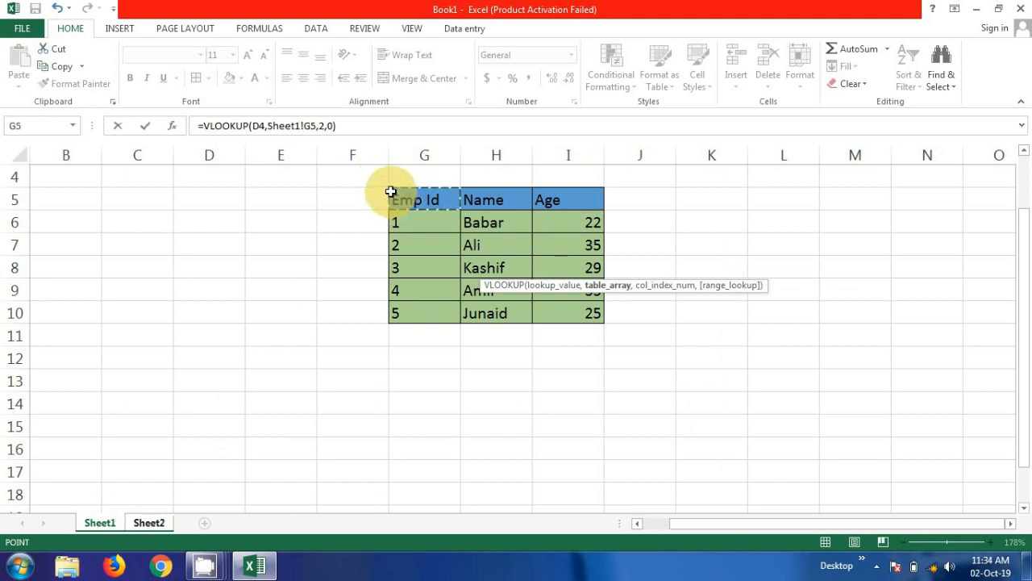
left_click_drag(390, 192, 569, 321)
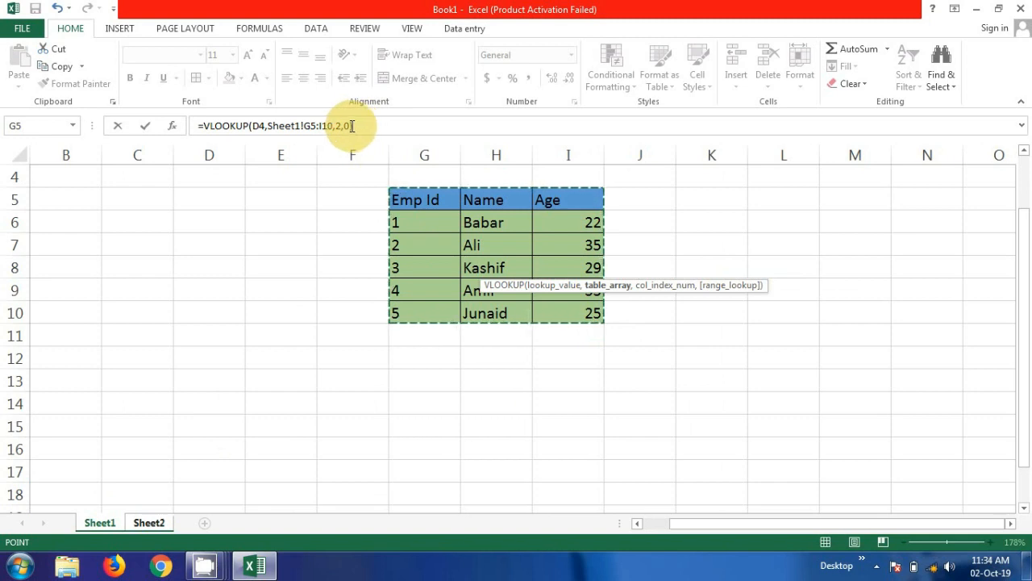
- Remove the column index and range lookup arguments from the F4 formula and try to enter it from Sheet2
left_click(351, 126)
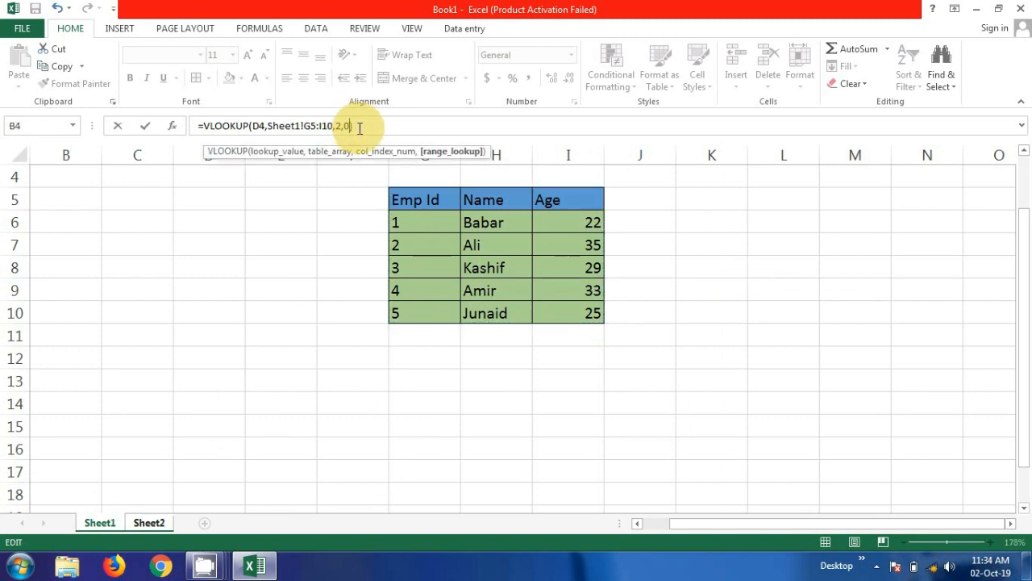
key("BackSpace")
key("BackSpace")
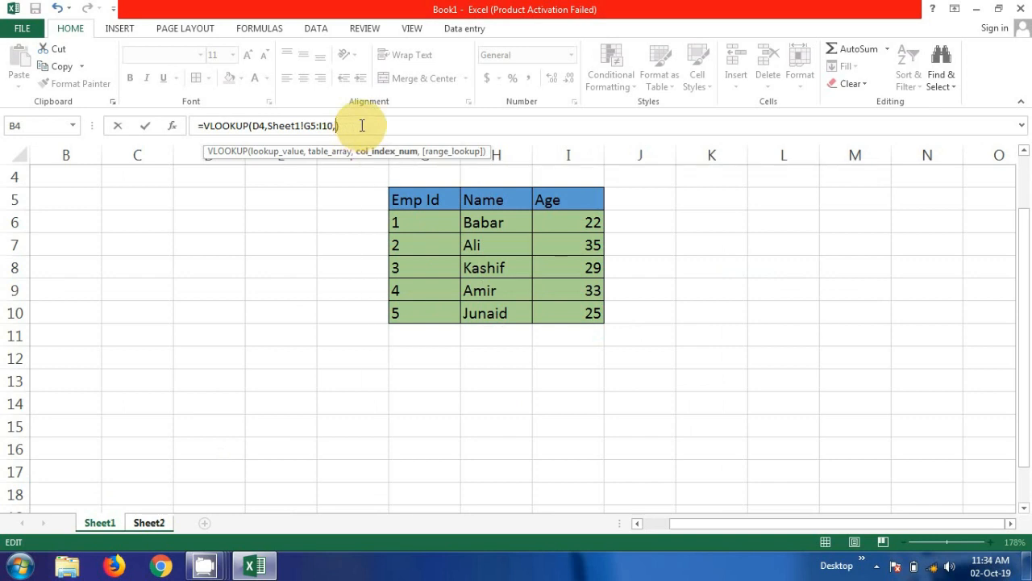
key("Right")
key("BackSpace")
key("BackSpace")
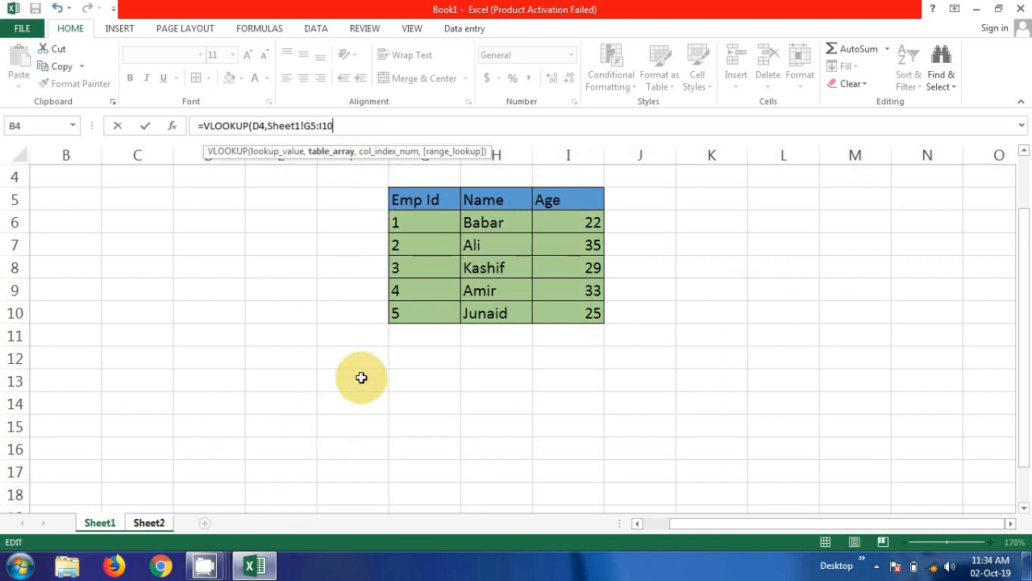
left_click(147, 526)
key("Return")
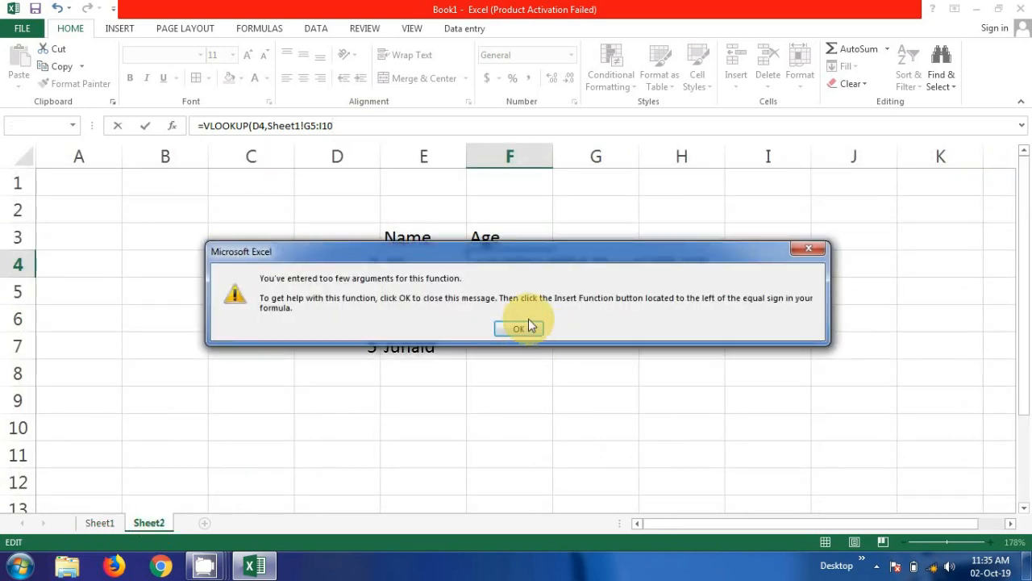
left_click(530, 330)
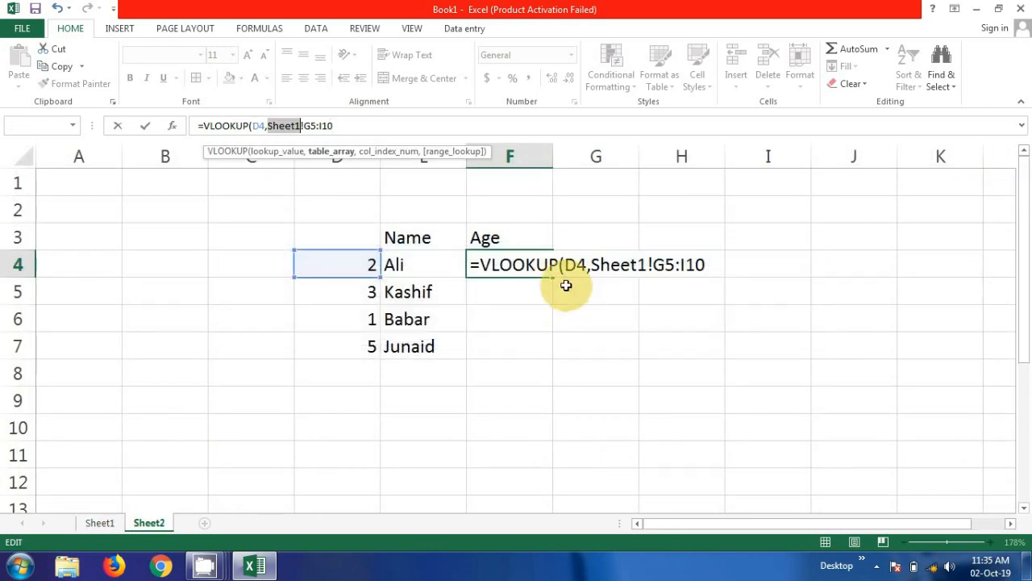
- Erase the arguments of the F4 formula, keeping only =VLOOK in the cell
key("BackSpace")
key("BackSpace")
key("BackSpace")
key("BackSpace")
key("BackSpace")
key("BackSpace")
key("BackSpace")
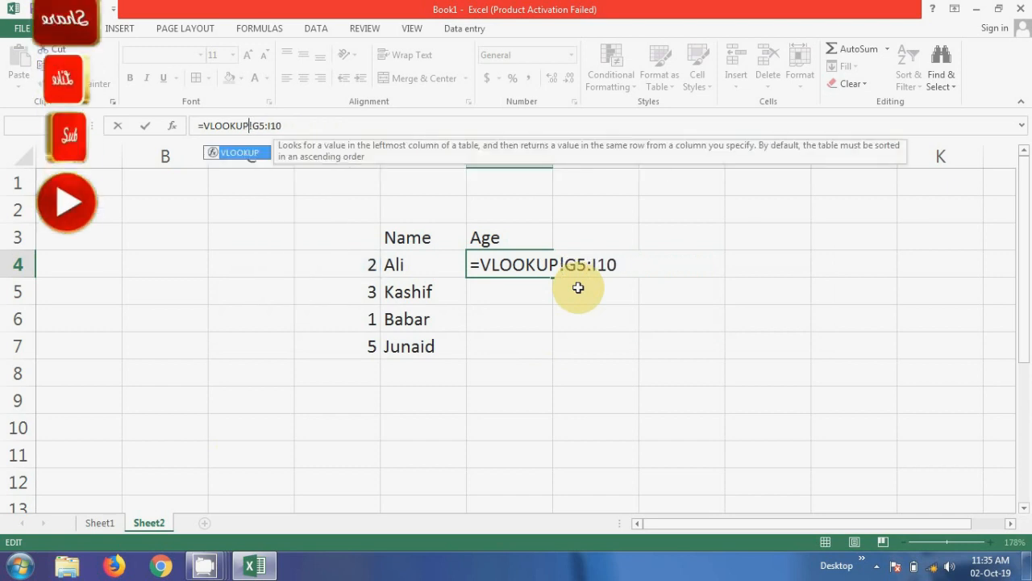
left_click(623, 265)
key("BackSpace")
key("BackSpace")
key("BackSpace")
key("BackSpace")
key("BackSpace")
key("BackSpace")
key("BackSpace")
key("BackSpace")
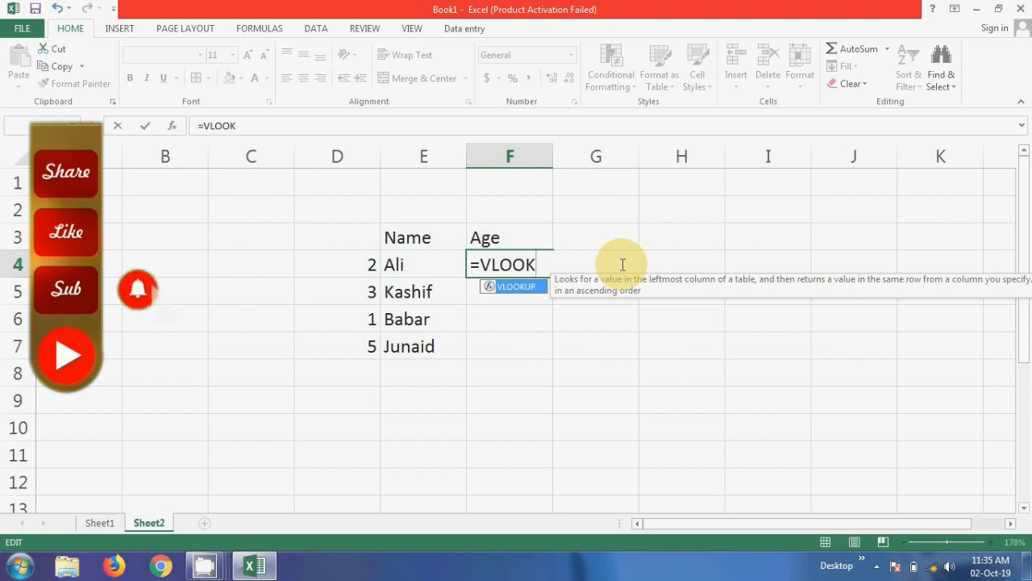
- Restart VLOOKUP in F4 with Sheet2 cell D4 as lookup value and the absolute range Sheet1!$G$5:$I$10 as table array
double_click(540, 292)
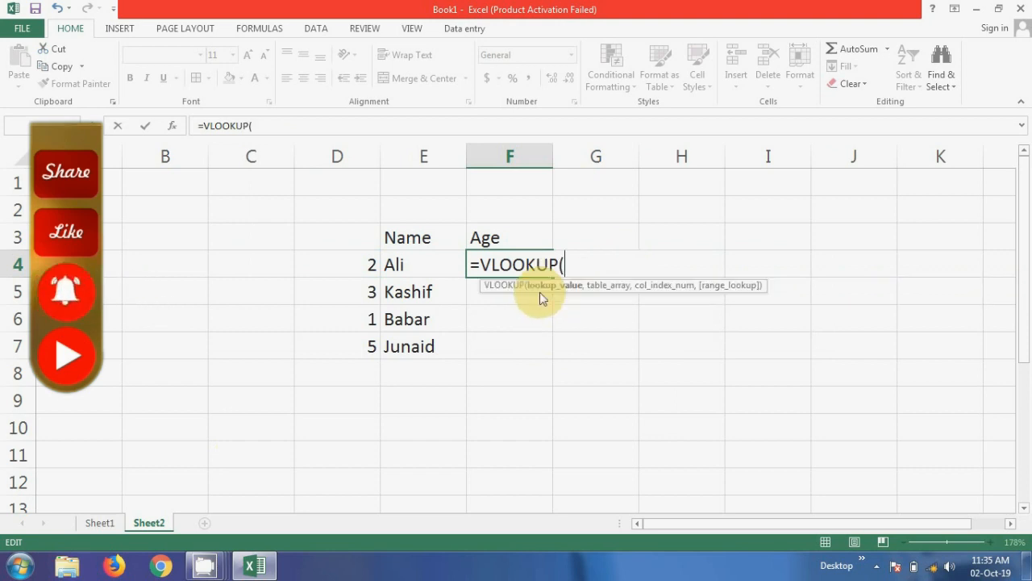
left_click(373, 266)
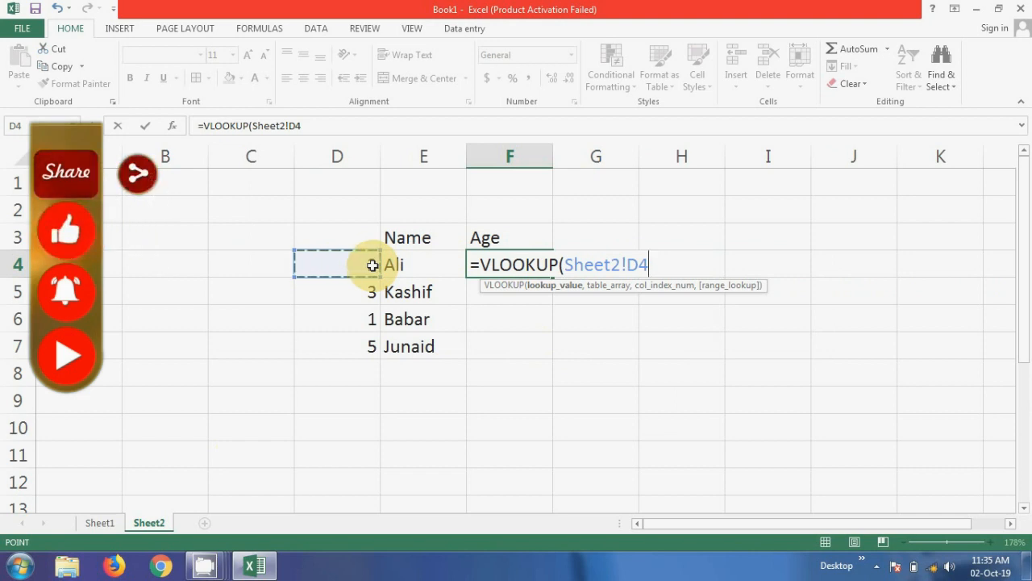
type(",")
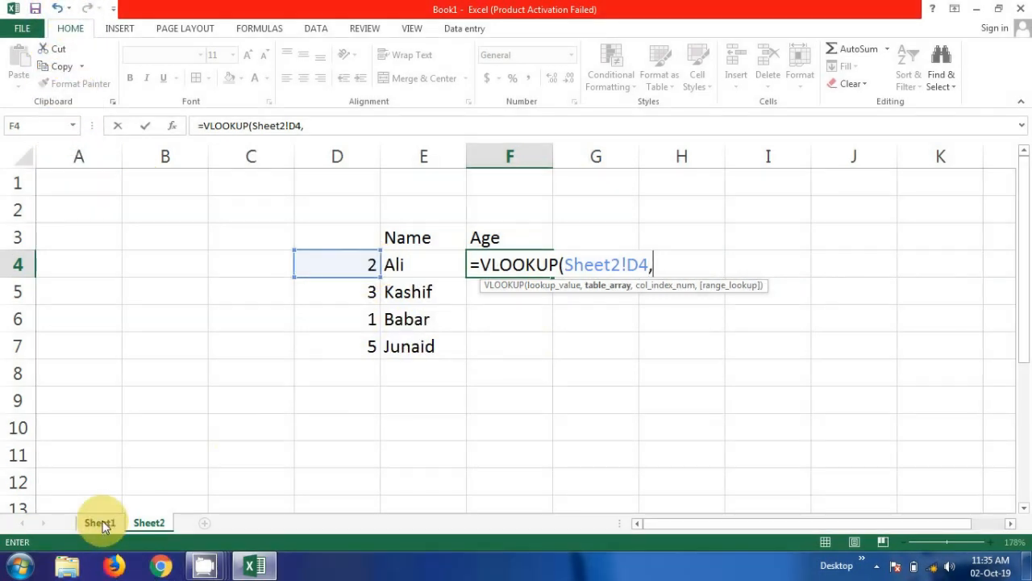
left_click(100, 522)
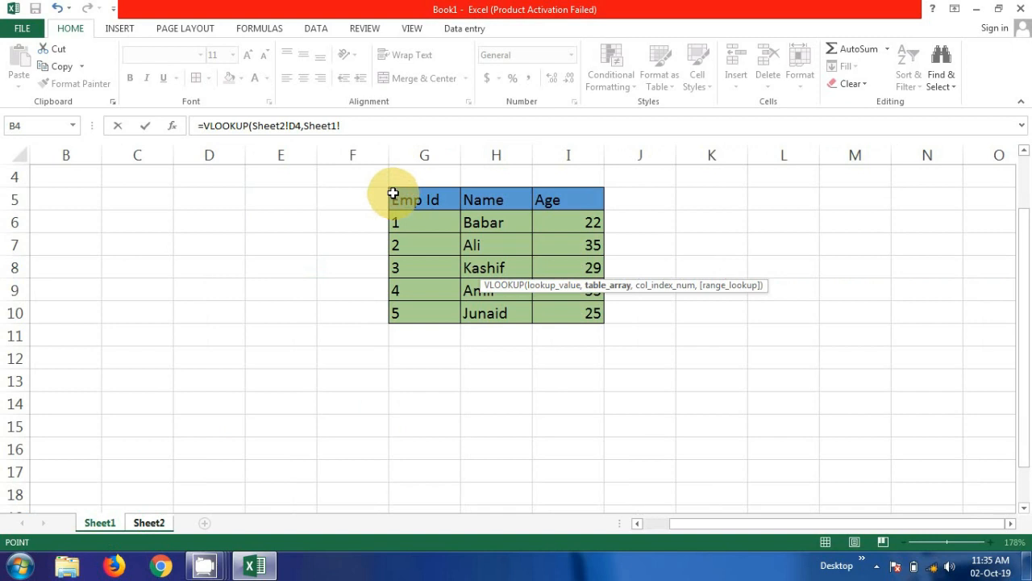
left_click_drag(393, 193, 550, 315)
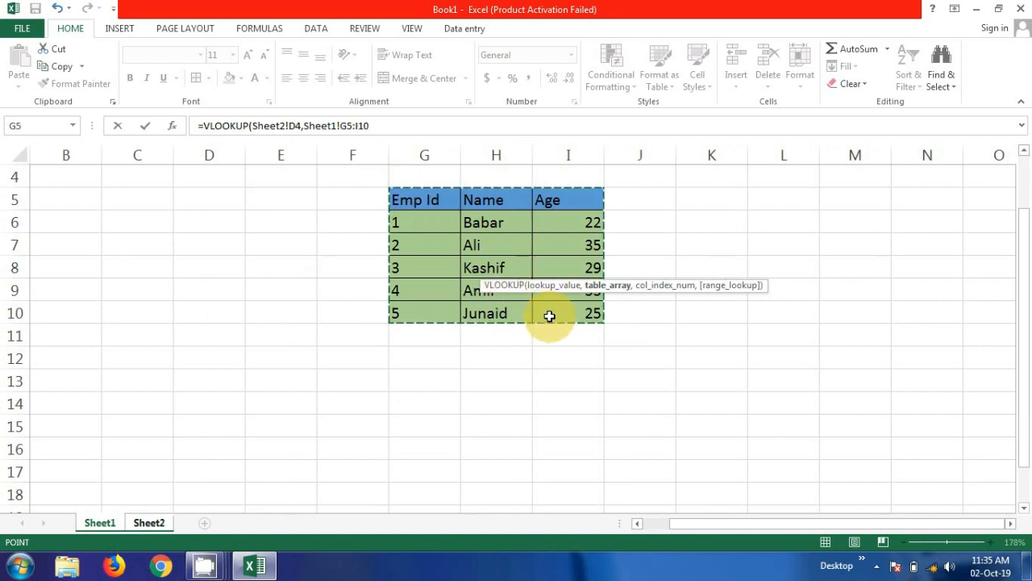
key("F4")
type(",")
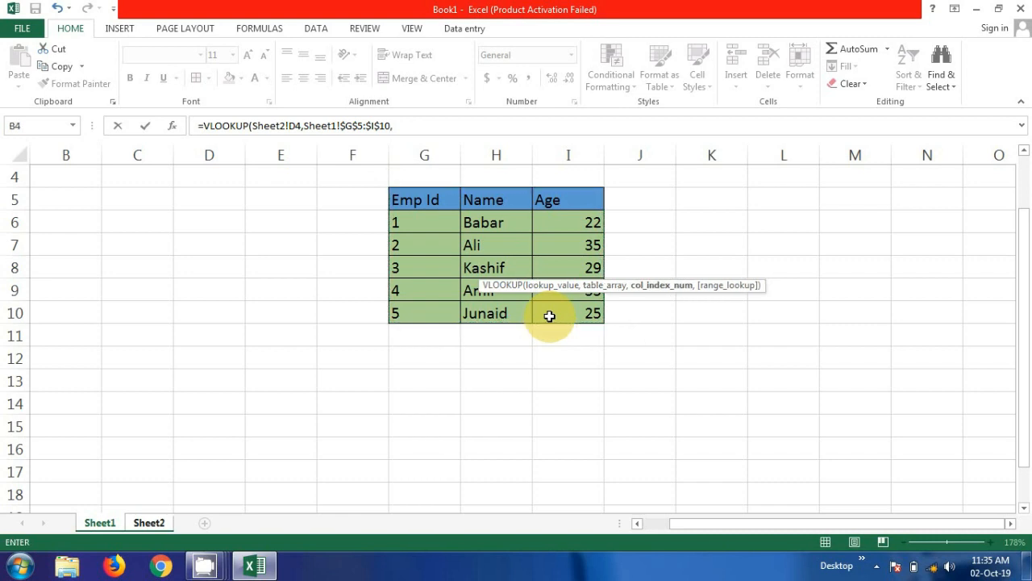
- Complete the F4 formula with column index 3 and range lookup 0 for an exact match
type("3,0")
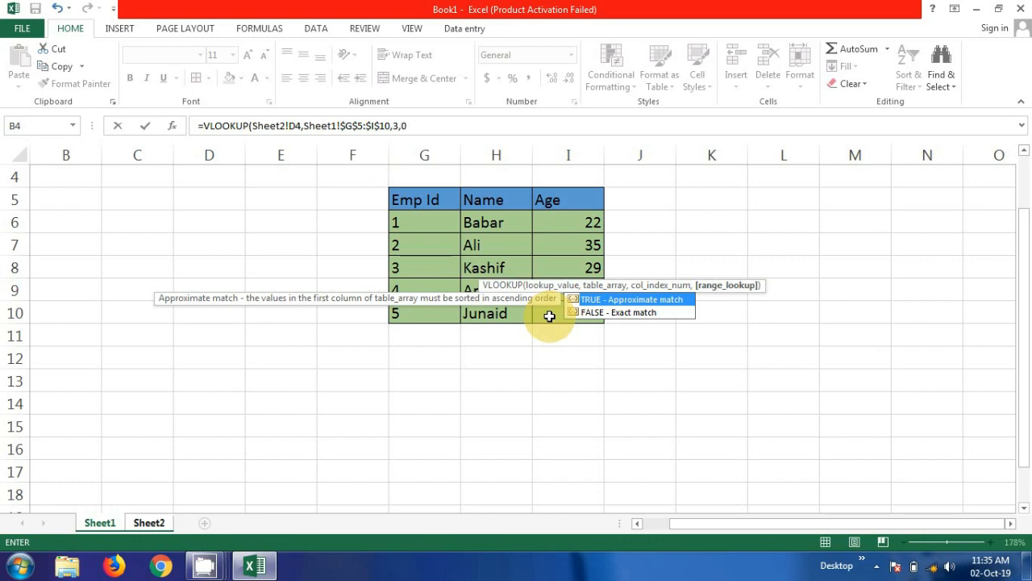
type(")")
key("Return")
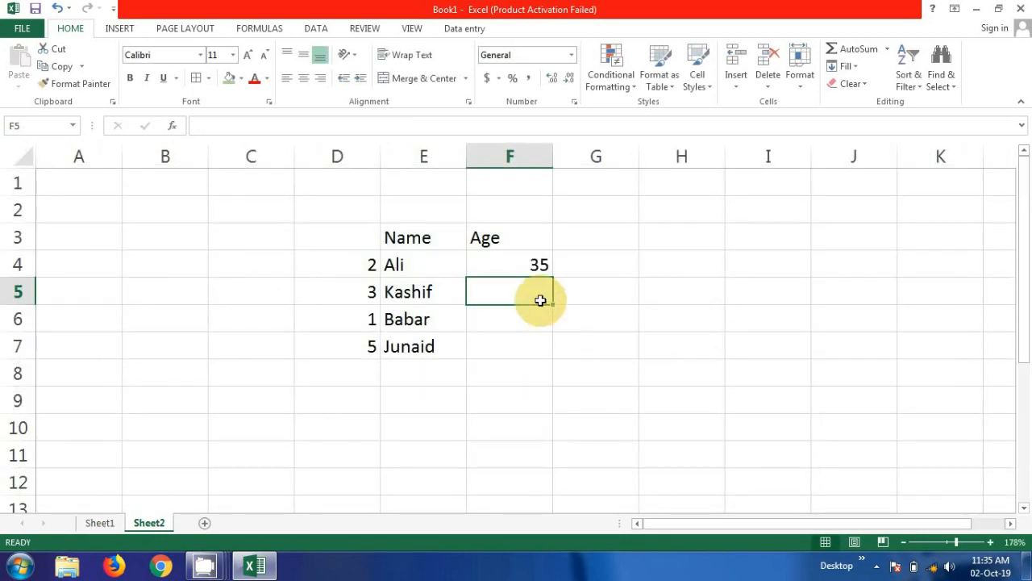
- Fill the age lookup formula from F4 down to F7
left_click(524, 263)
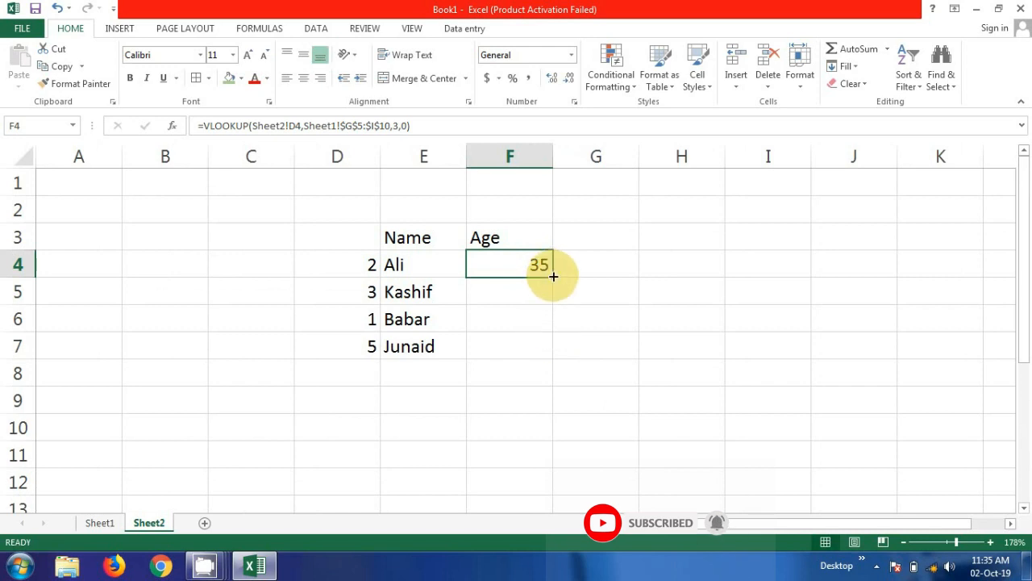
left_click_drag(553, 276, 543, 363)
left_click(577, 347)
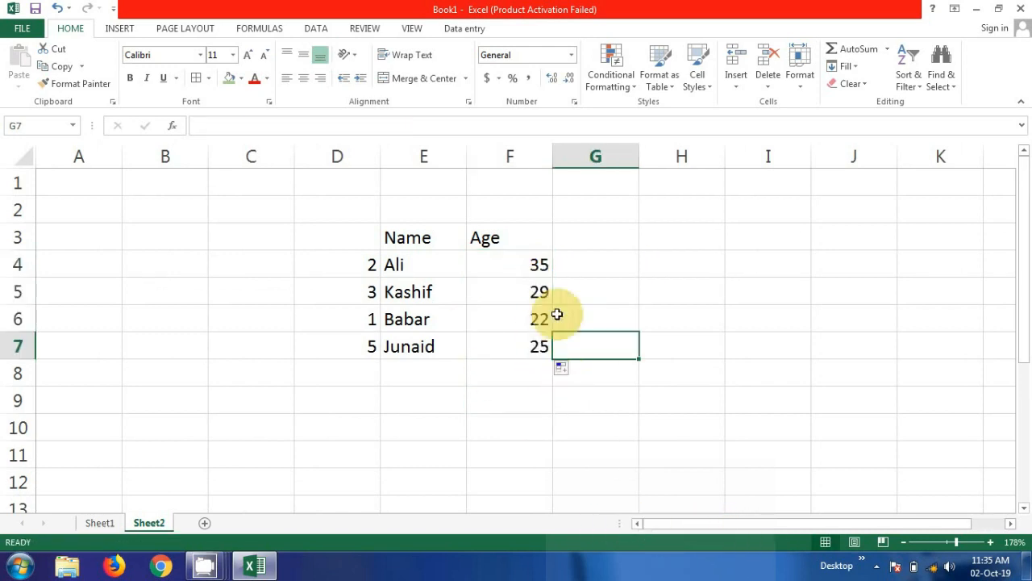